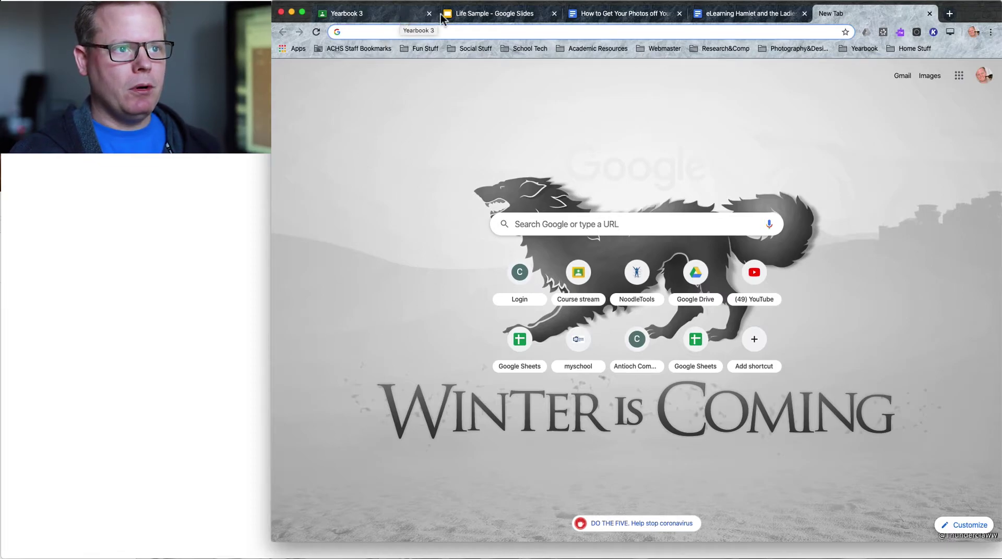
Step: Look over the Life Sample presentation and the Yearbook 3 classroom page in their tabs
left_click(485, 14)
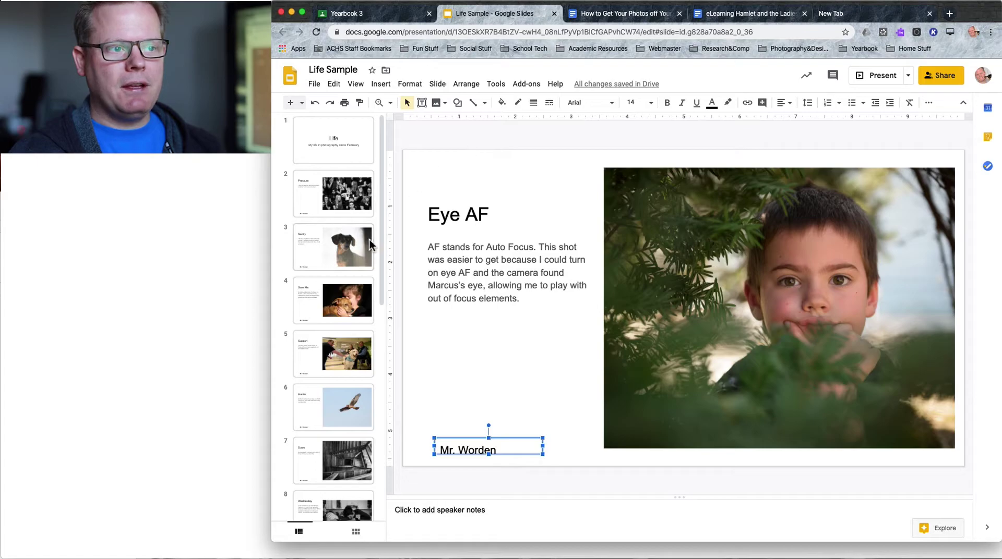
scroll(363, 245, "down", 10)
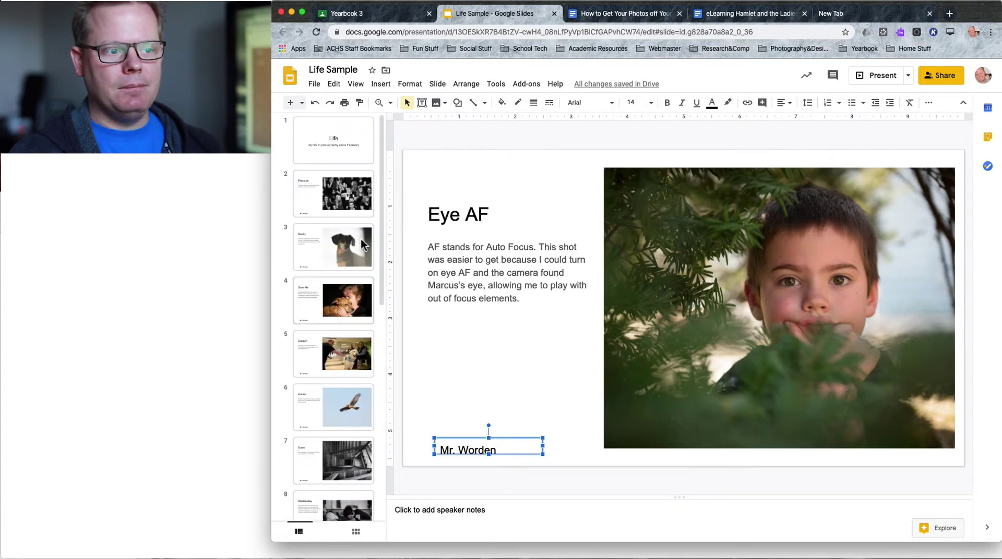
scroll(362, 246, "up", 10)
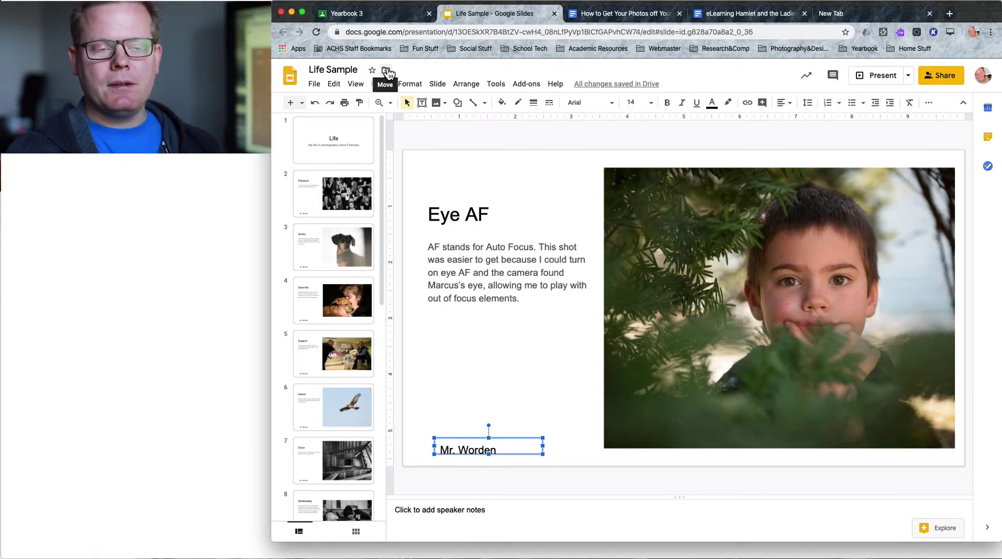
left_click(349, 13)
Step: Load lightroom.adobe.com in the empty new tab by typing 'light'
left_click(855, 14)
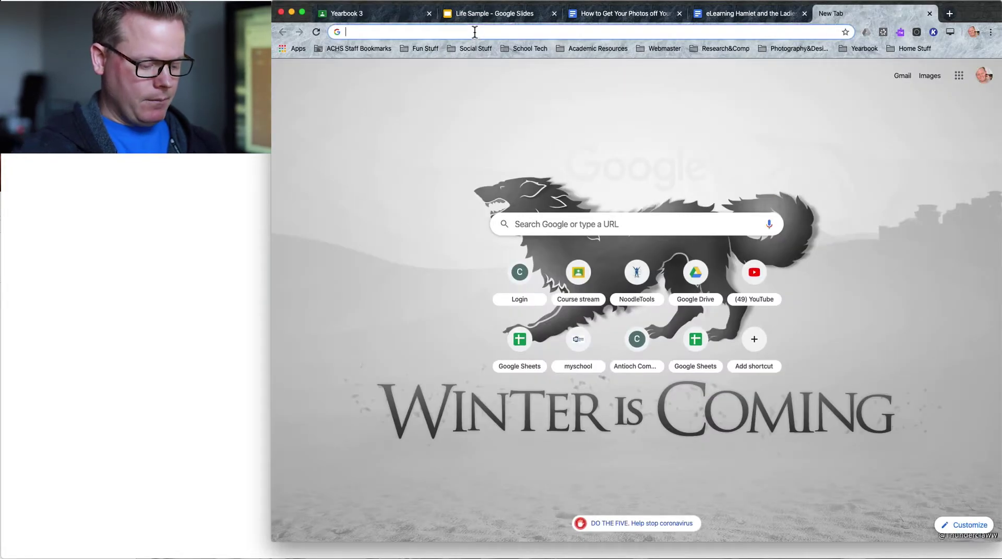
type("light")
key("Return")
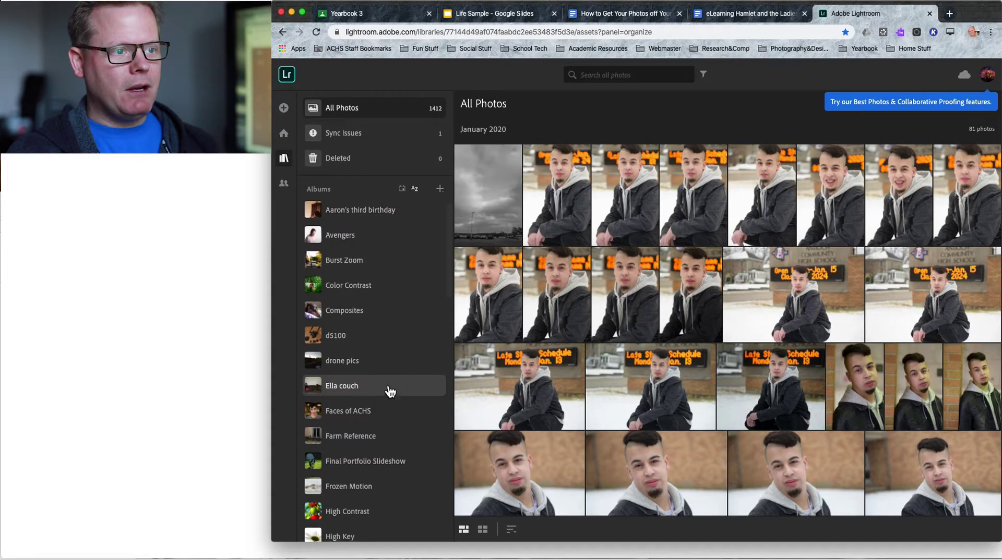
Step: Hide and then restore the albums list beside the All Photos grid
scroll(389, 391, "down", 2)
scroll(388, 391, "down", 10)
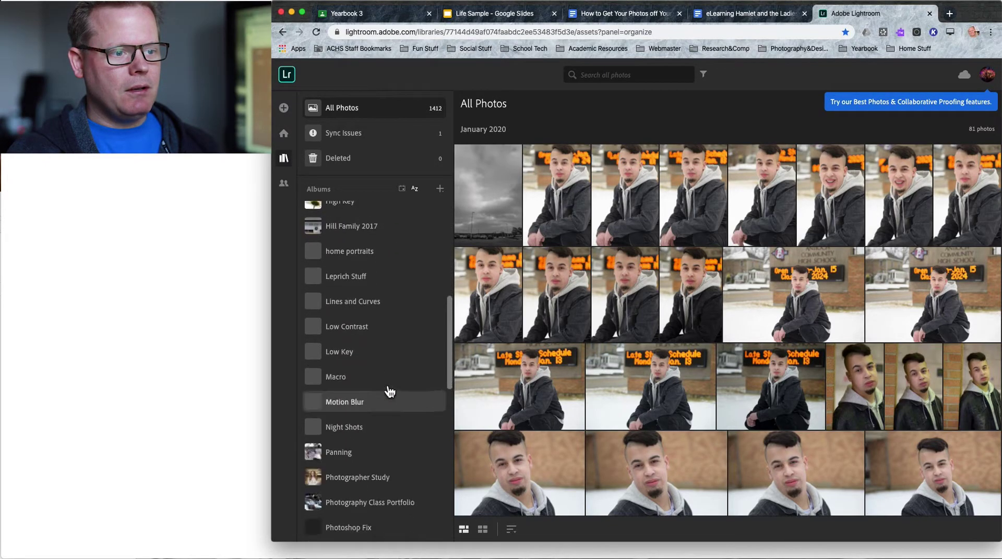
scroll(387, 391, "up", 12)
left_click(284, 158)
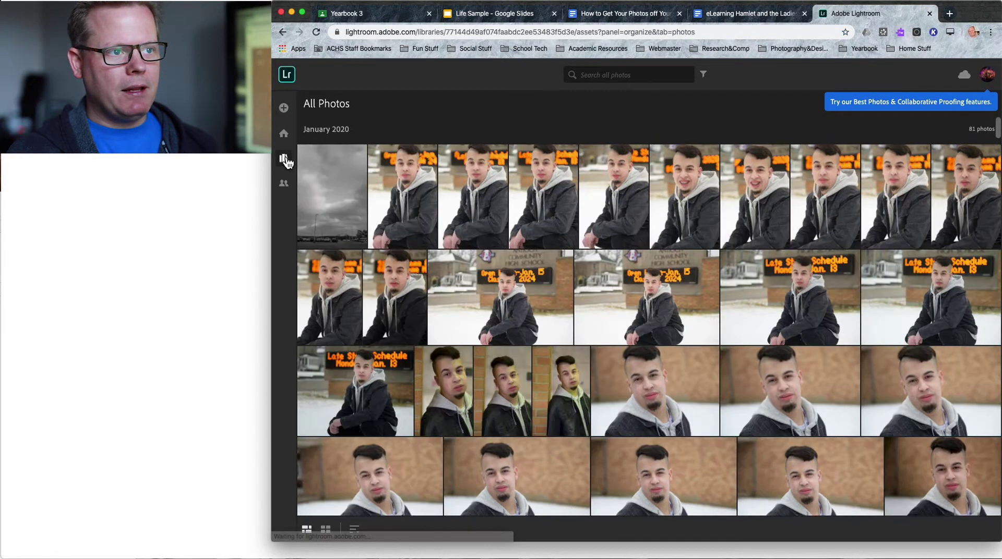
left_click(283, 160)
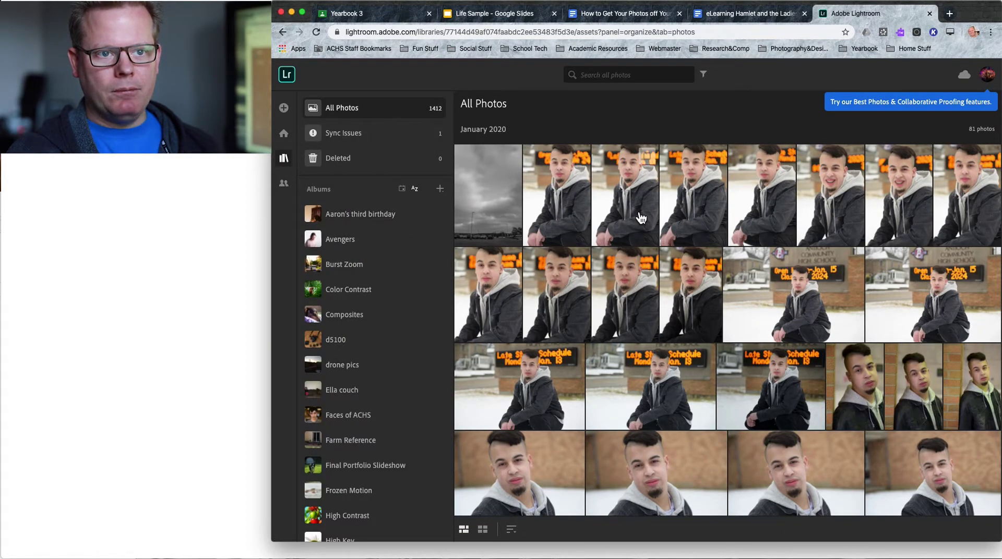
Step: Scroll the grid to the computer lab photo and open it full size (81 of 1412)
scroll(642, 218, "down", 15)
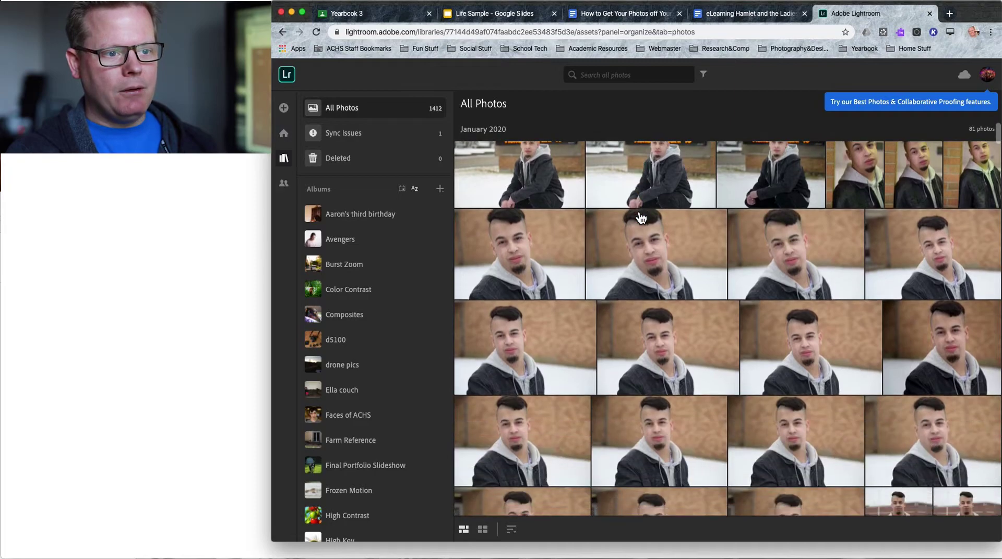
scroll(641, 218, "up", 5)
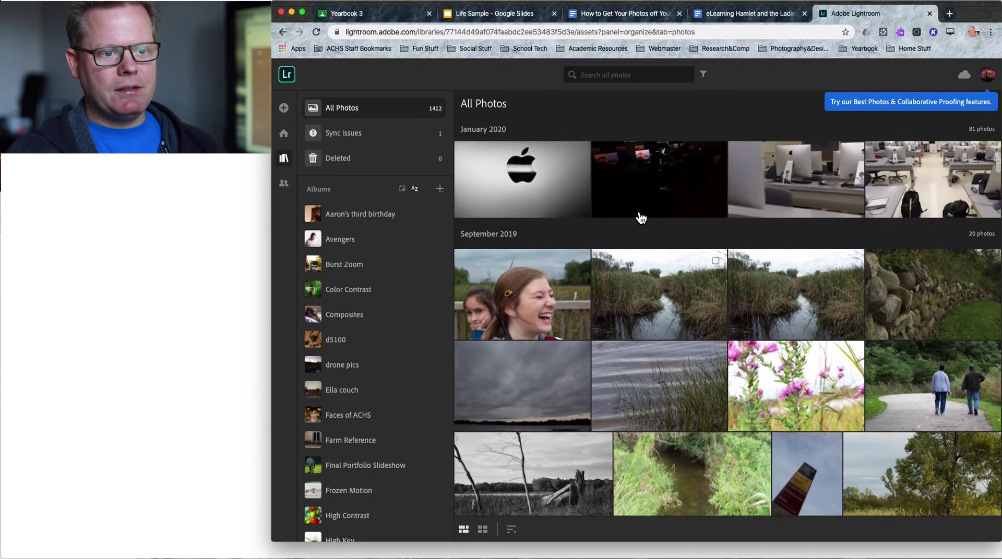
scroll(641, 218, "up", 10)
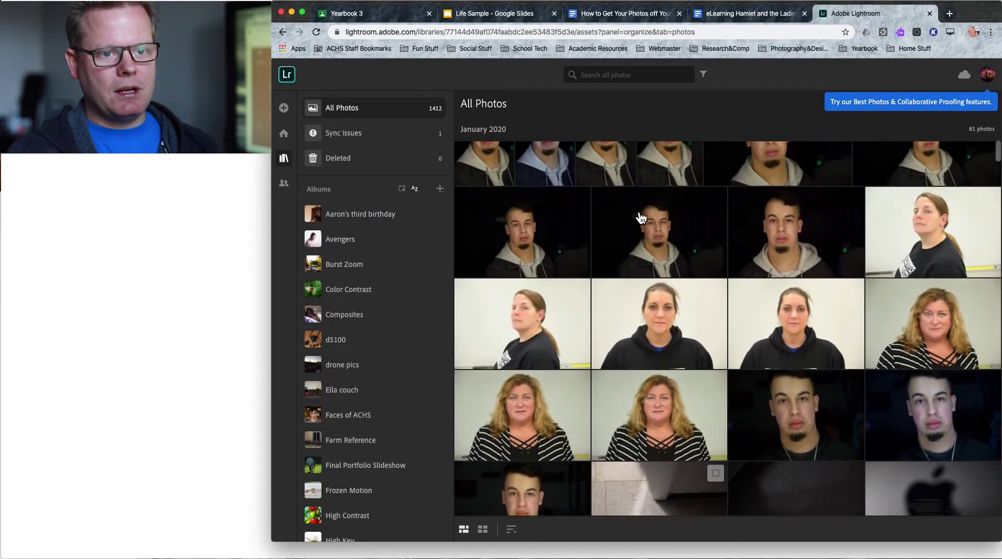
scroll(637, 209, "up", 10)
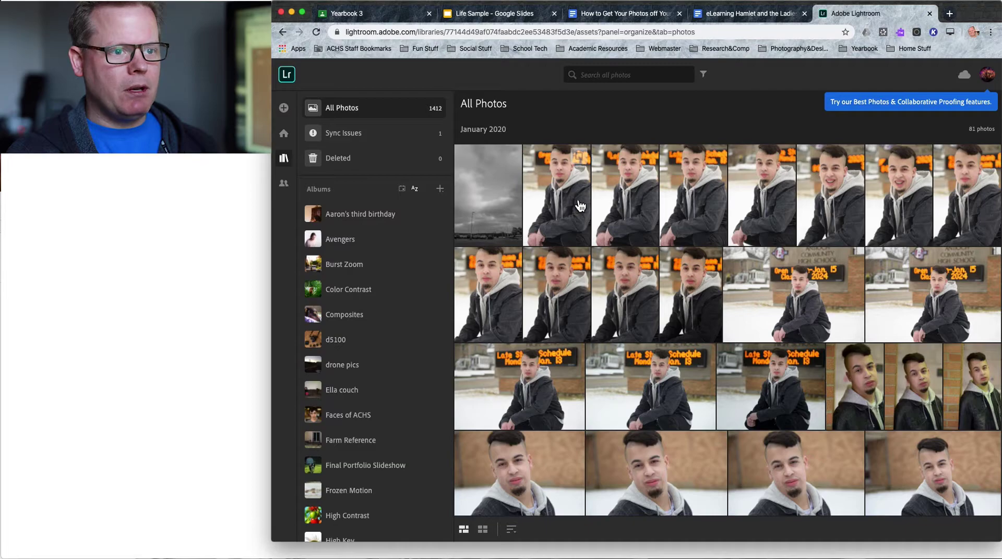
scroll(579, 207, "down", 10)
scroll(584, 207, "down", 10)
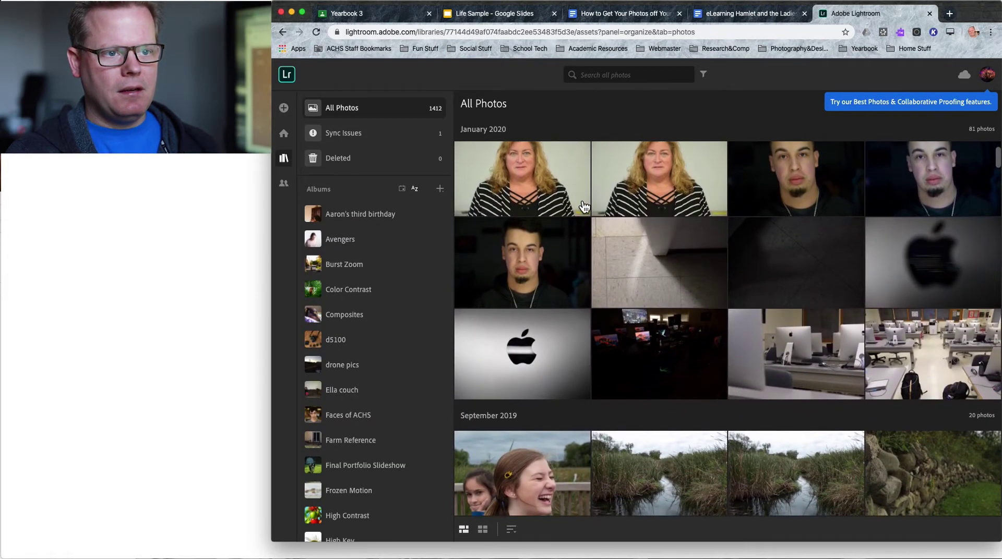
scroll(582, 206, "down", 5)
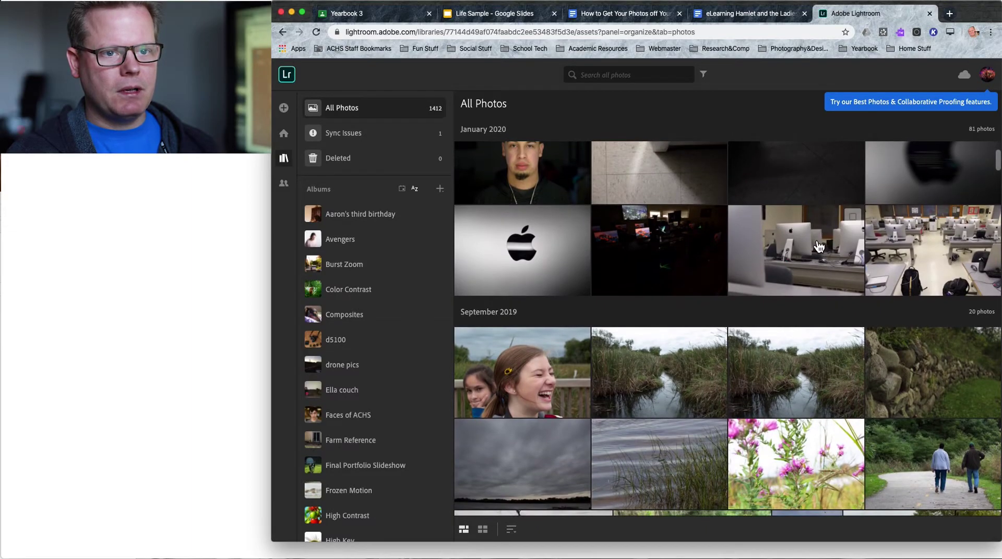
left_click(918, 242)
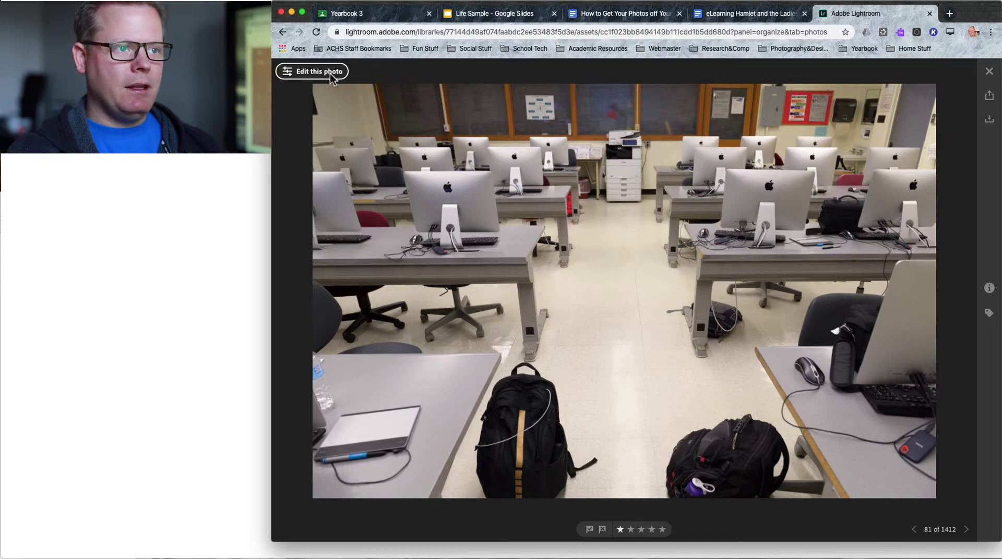
Step: Open the computer lab photo in the editor to reach its light and color settings
left_click(331, 78)
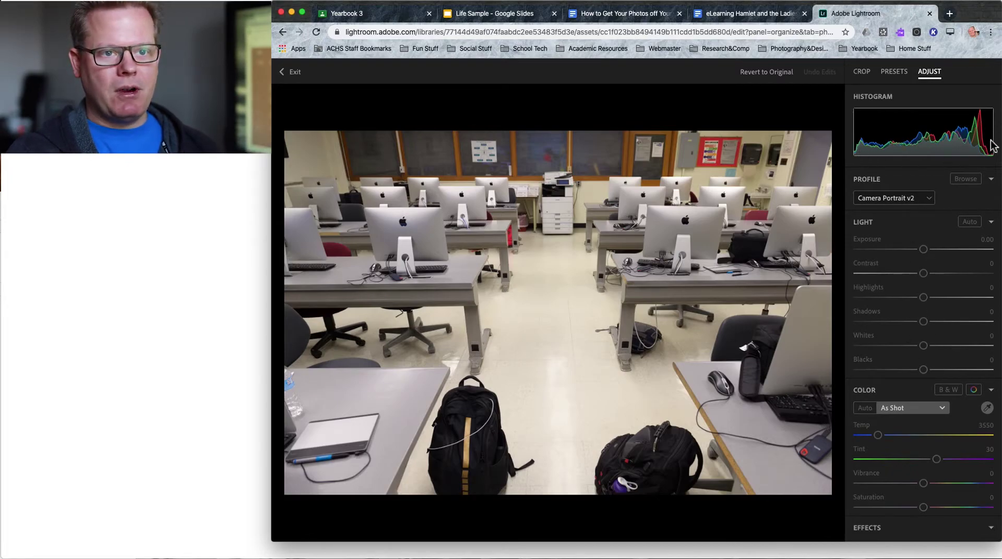
Step: Switch the profile from Adobe Color to Adobe Portrait and lift Shadows to 65
left_click(912, 201)
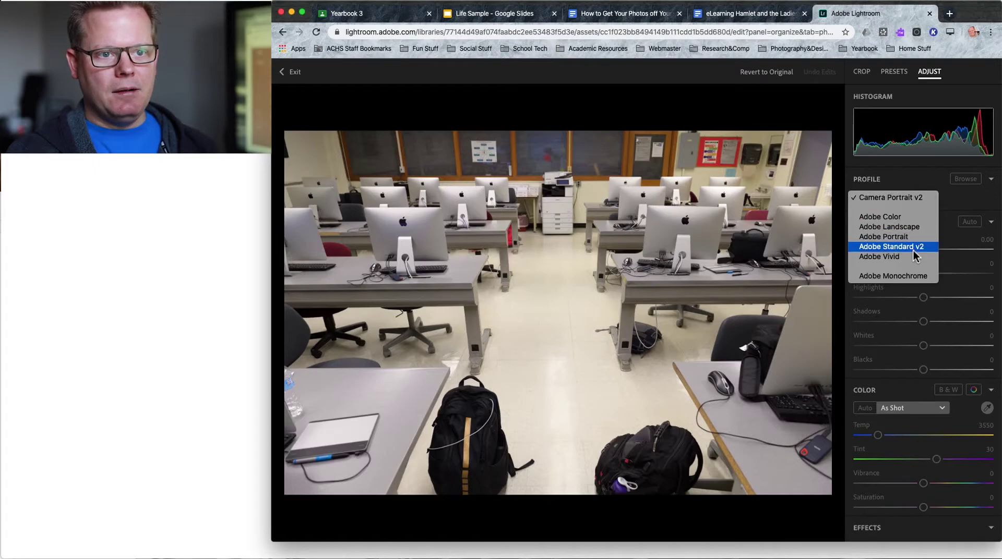
left_click(918, 217)
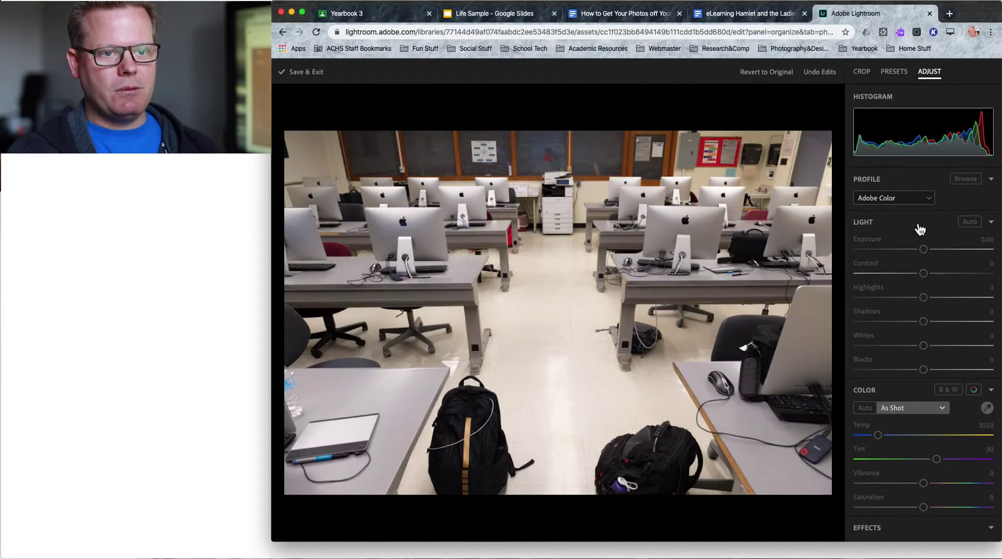
left_click(912, 197)
left_click(911, 218)
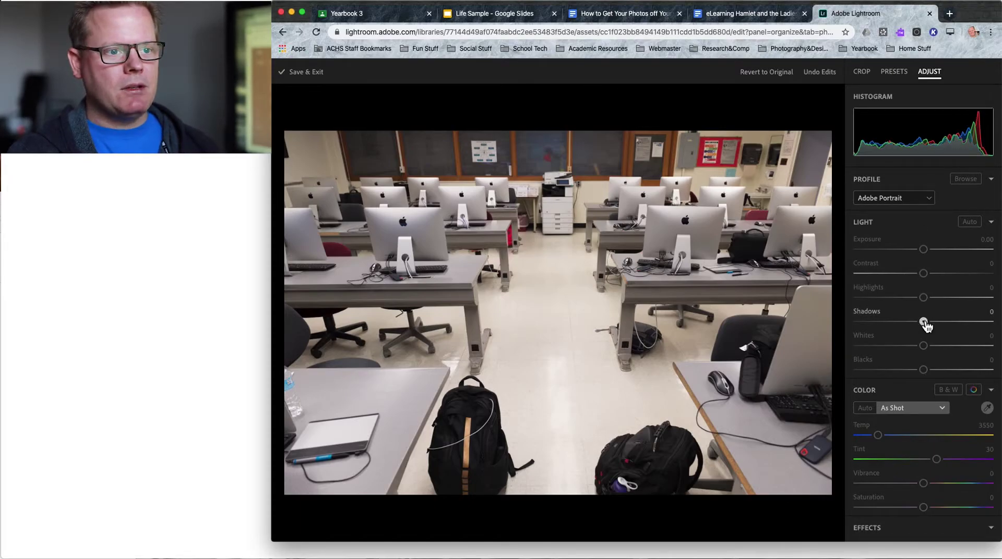
left_click_drag(925, 322, 968, 327)
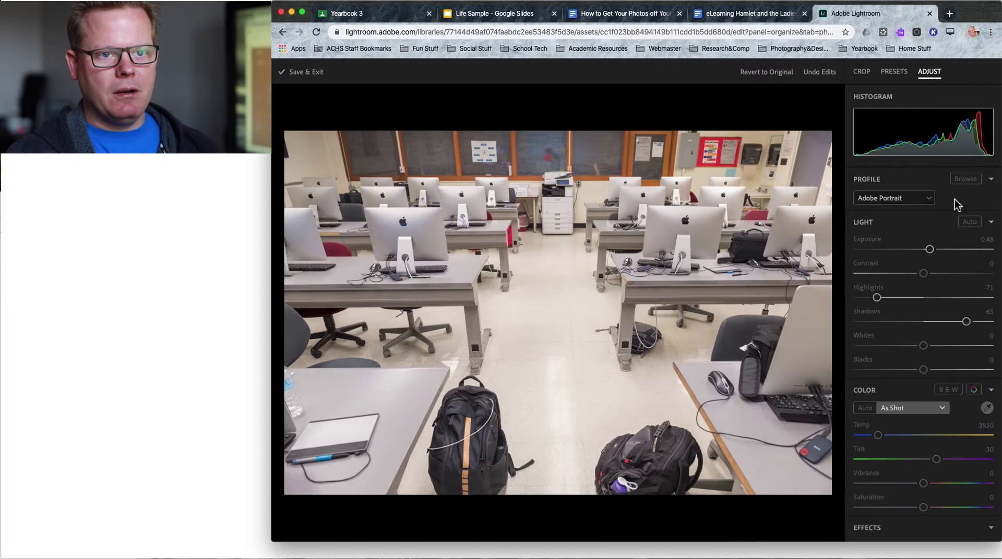
Step: Set Exposure 0.79, Whites 23, Blacks -25, then Texture 13 and Clarity 10 under Effects
left_click_drag(930, 249, 935, 253)
left_click(923, 344)
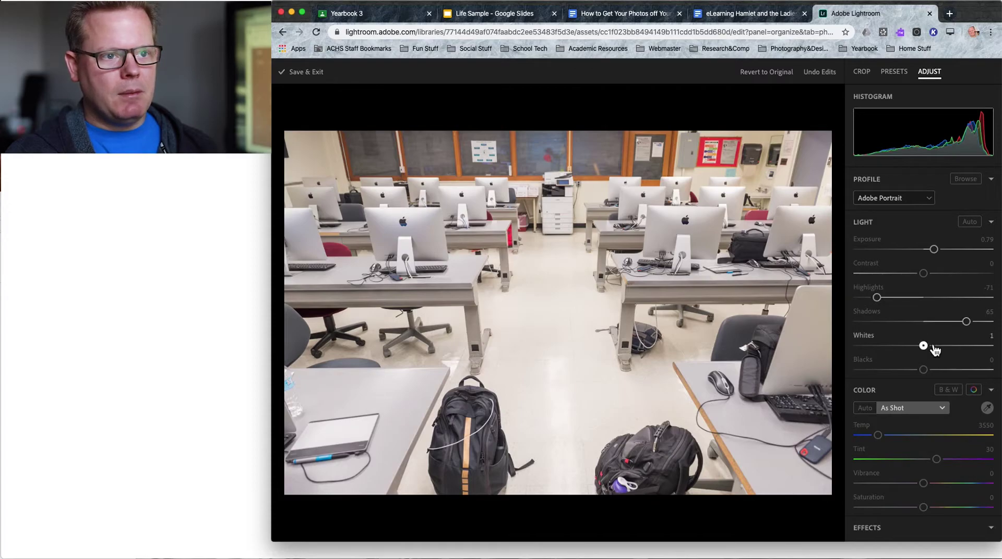
left_click_drag(934, 349, 942, 350)
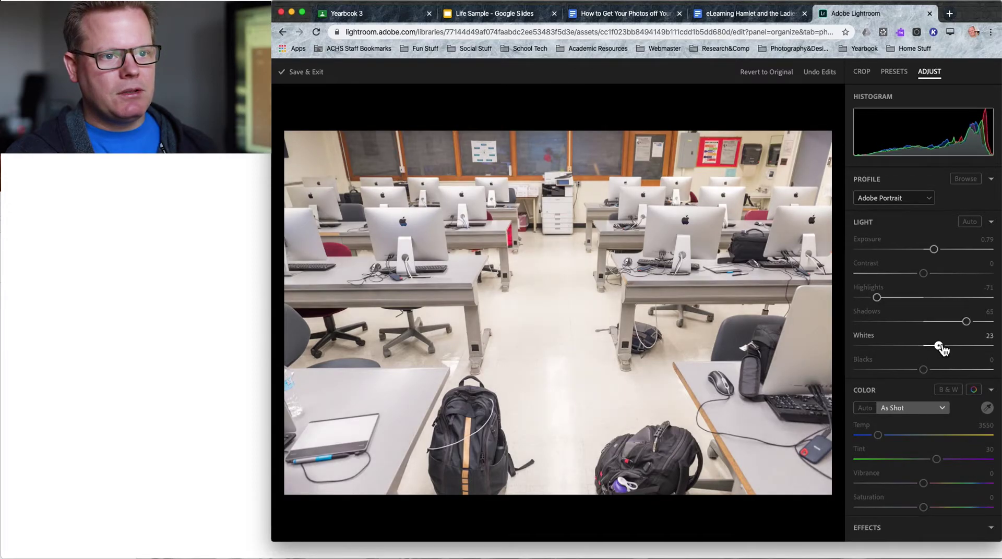
left_click_drag(923, 370, 910, 372)
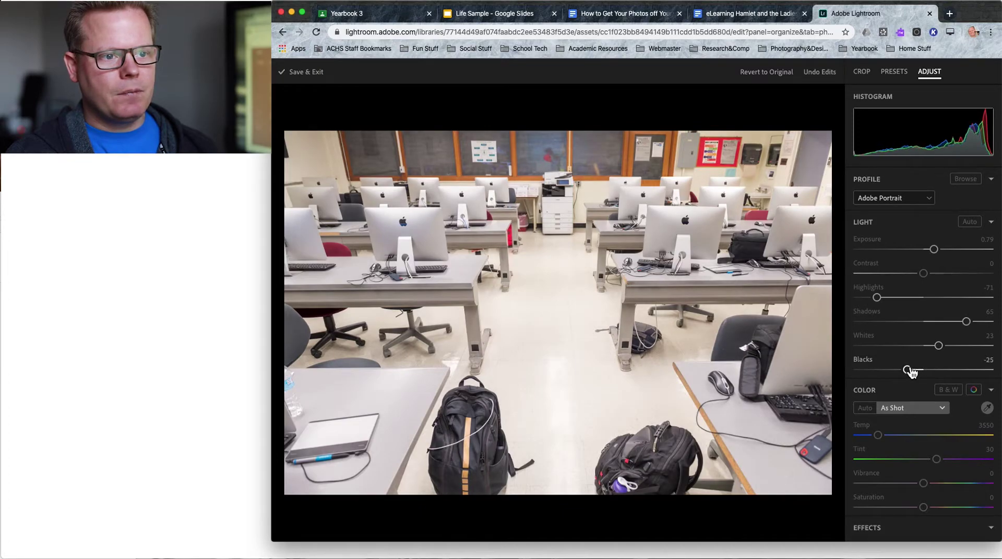
scroll(912, 355, "down", 3)
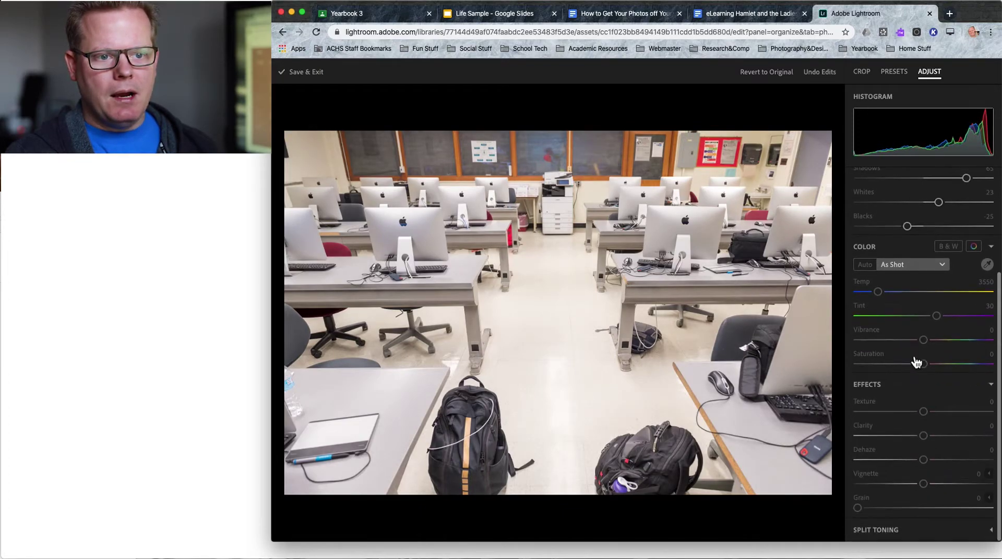
left_click_drag(923, 440, 931, 416)
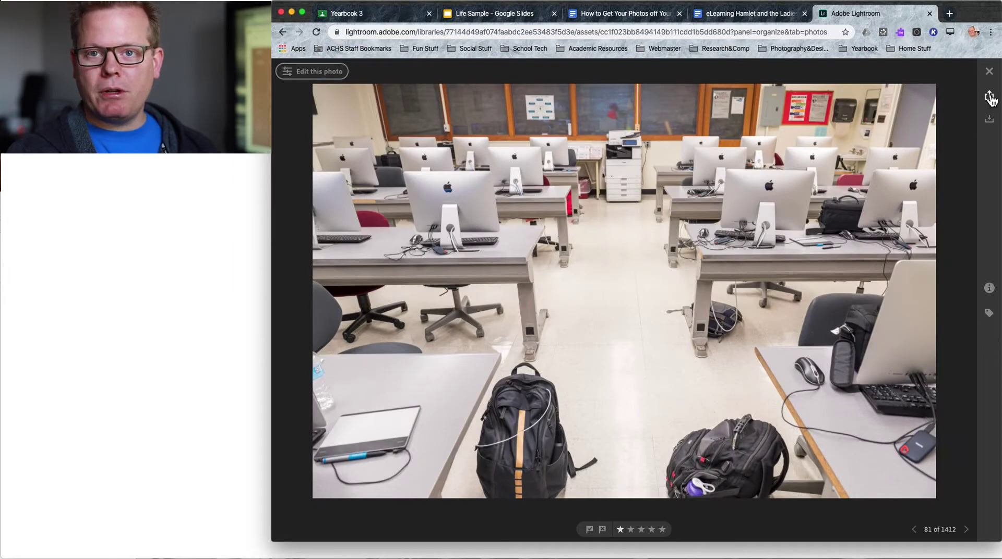
Step: Download the lab photo's latest edited version as a JPG, then change Lightroom Classic's thumbnail style
mouse_move(991, 125)
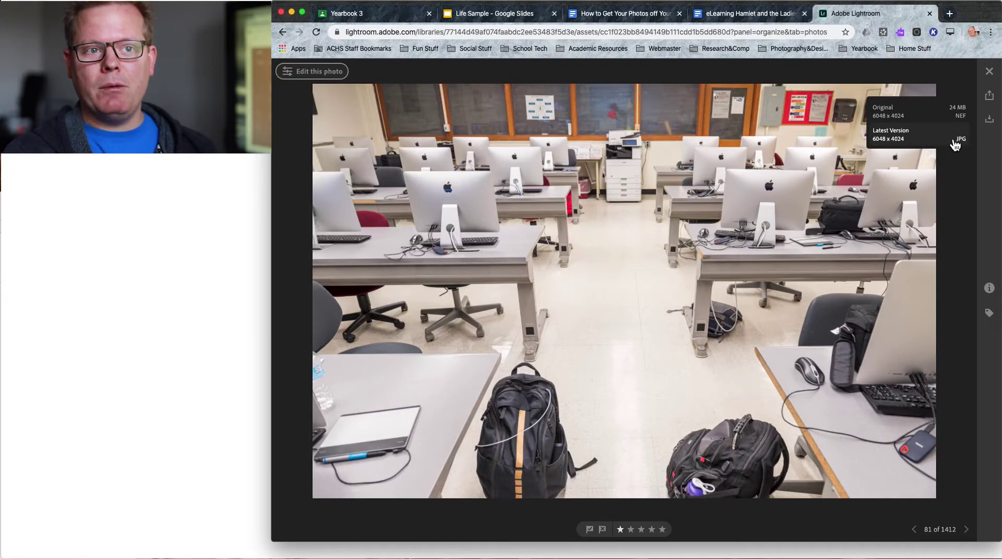
left_click(920, 142)
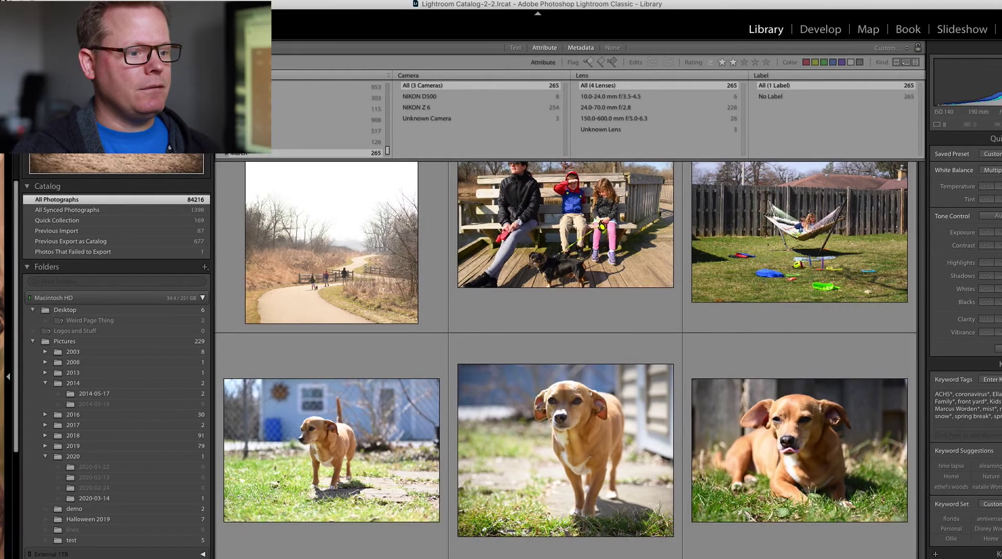
key("j")
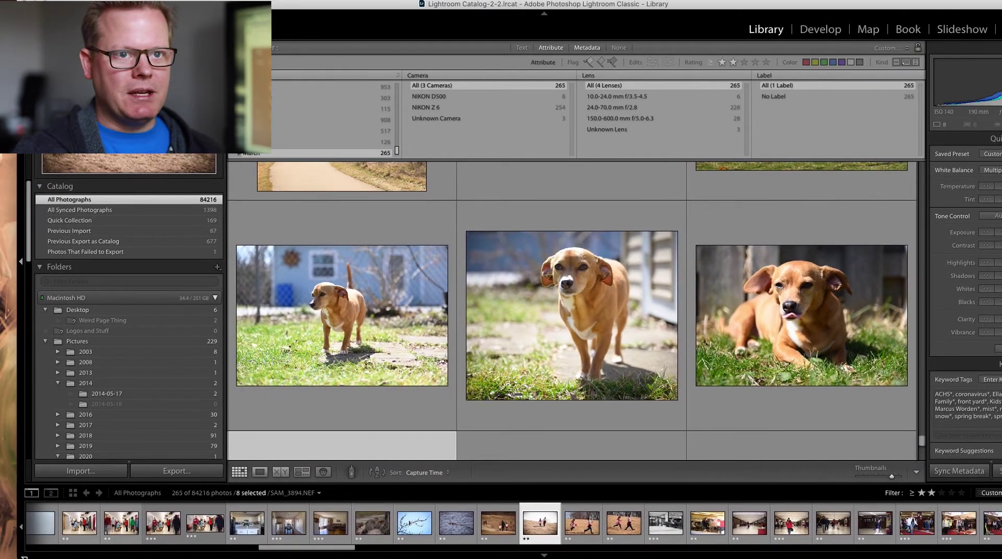
Step: Switch grid thumbnails to the large index-number style, keeping three per row
key("j")
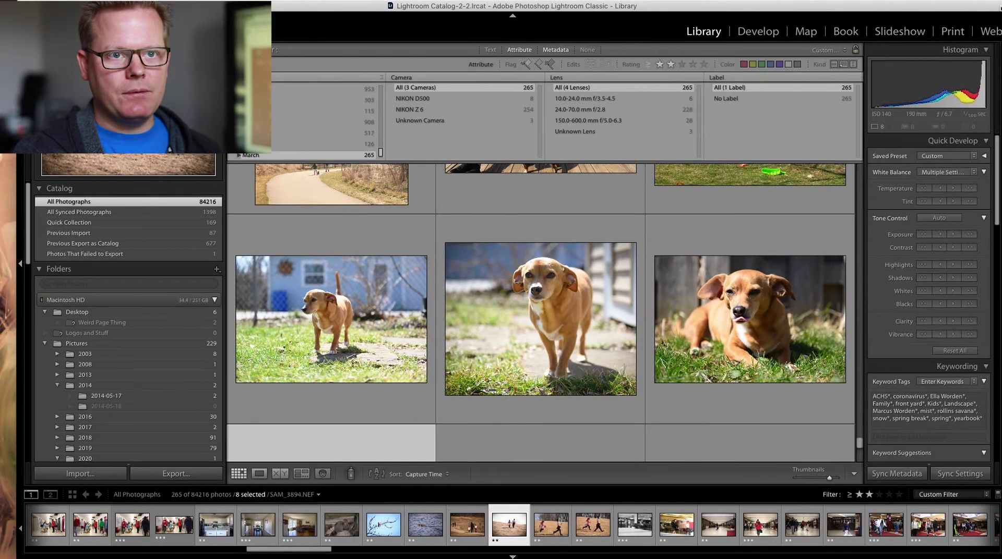
key("equal")
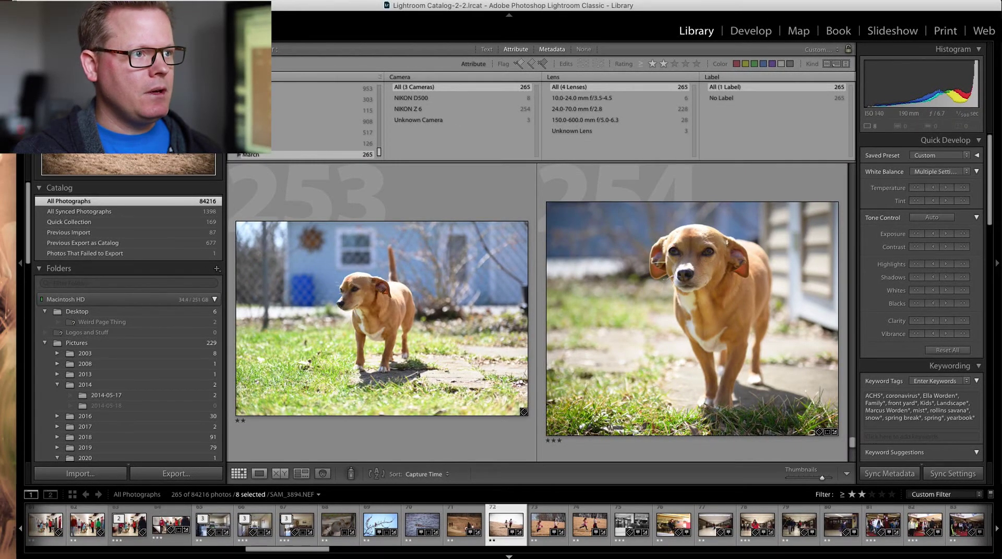
key("minus")
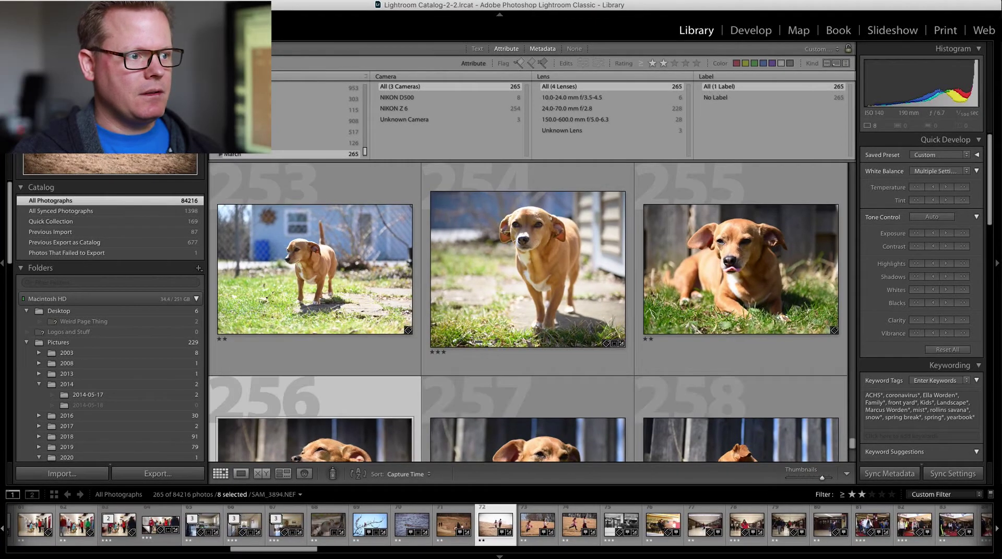
Step: Scroll the Library grid to the three-star HDR living-room shot and select it
scroll(350, 323, "down", 1)
scroll(350, 324, "down", 5)
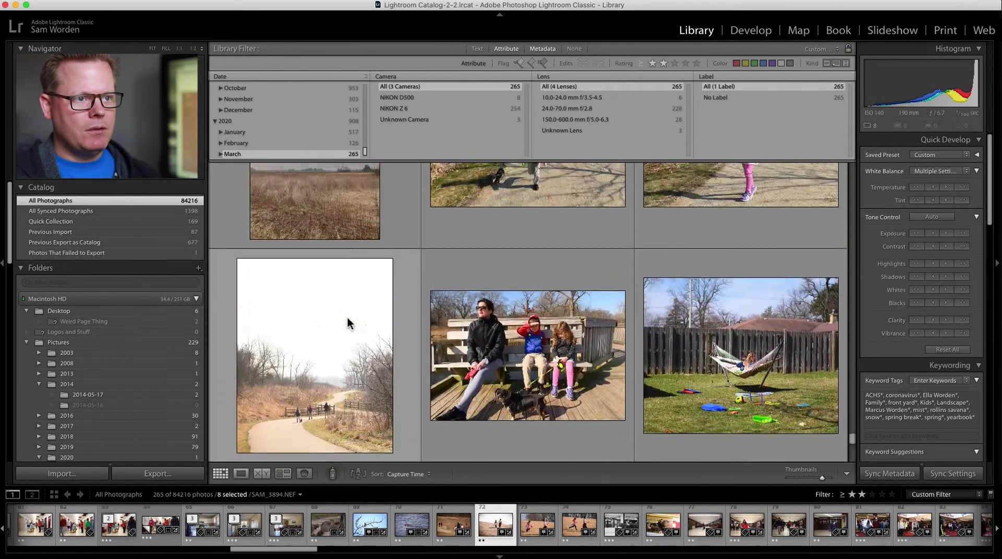
scroll(350, 323, "up", 15)
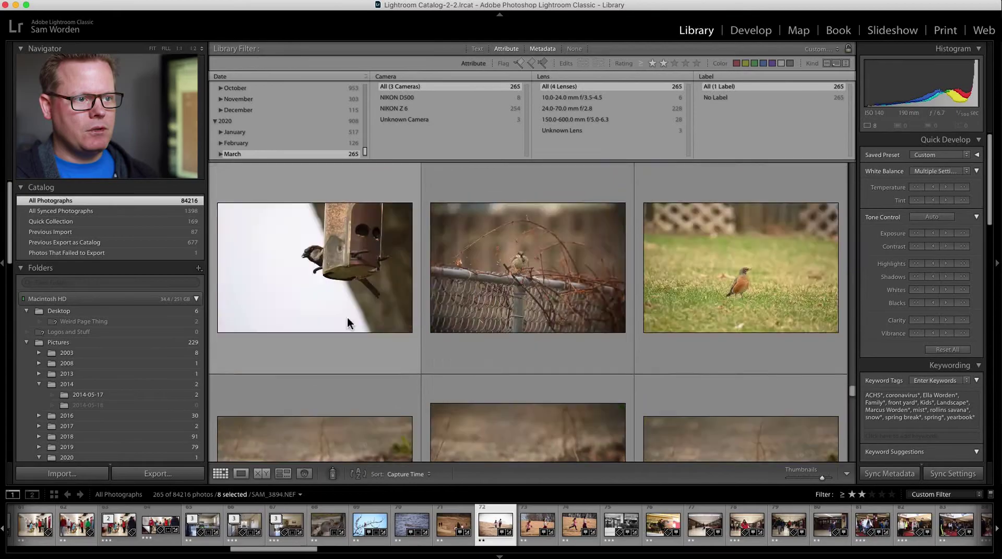
scroll(350, 323, "up", 10)
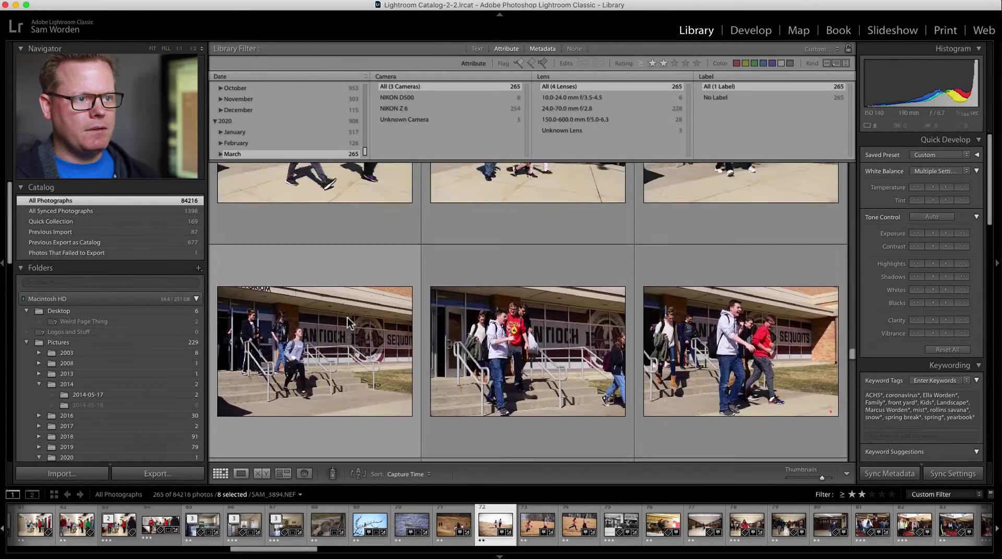
scroll(350, 324, "up", 10)
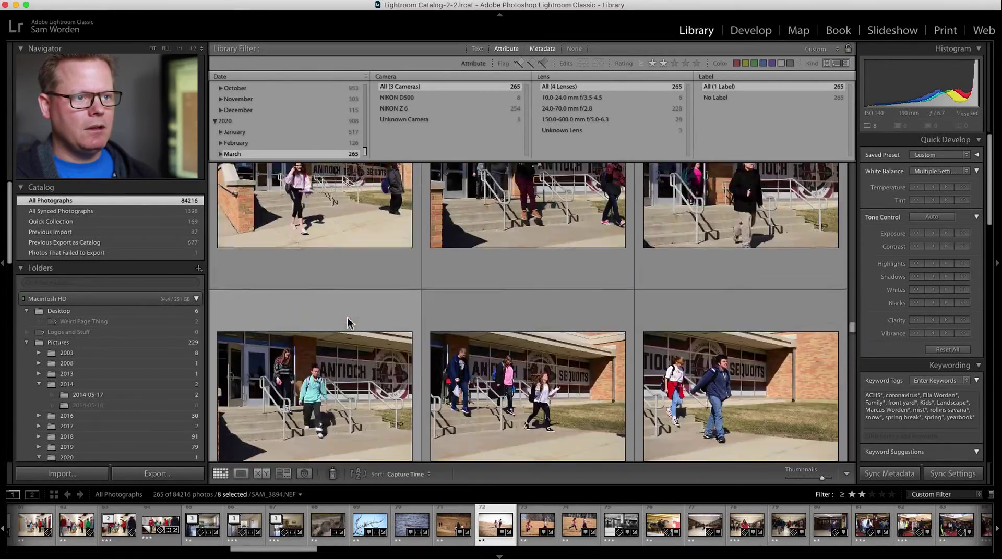
scroll(350, 323, "up", 10)
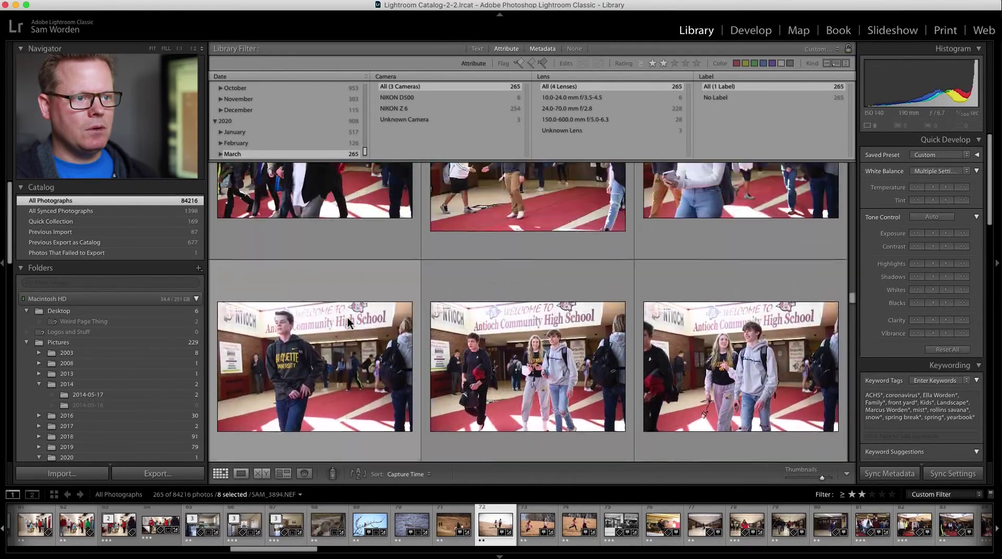
scroll(350, 323, "up", 10)
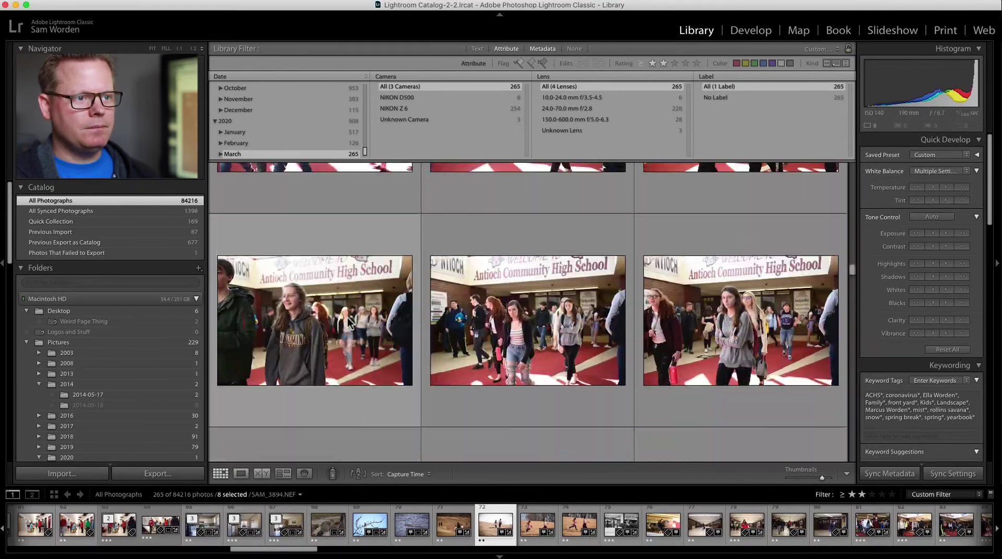
scroll(349, 323, "up", 10)
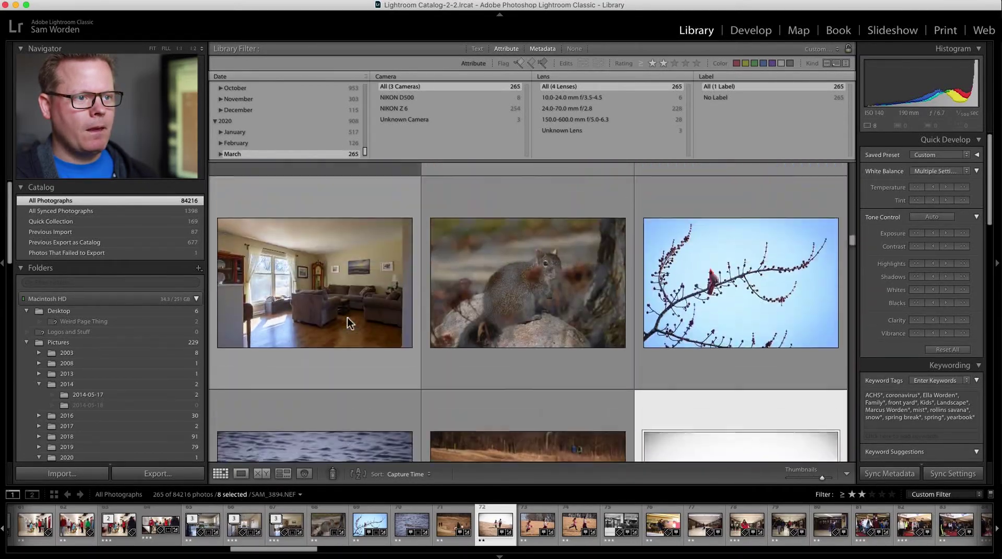
scroll(348, 323, "up", 3)
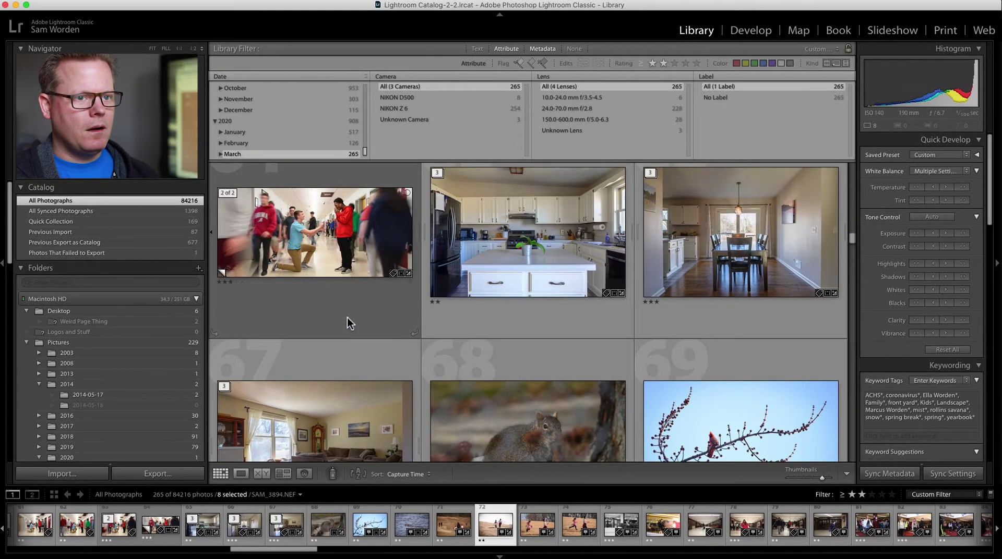
scroll(463, 309, "down", 5)
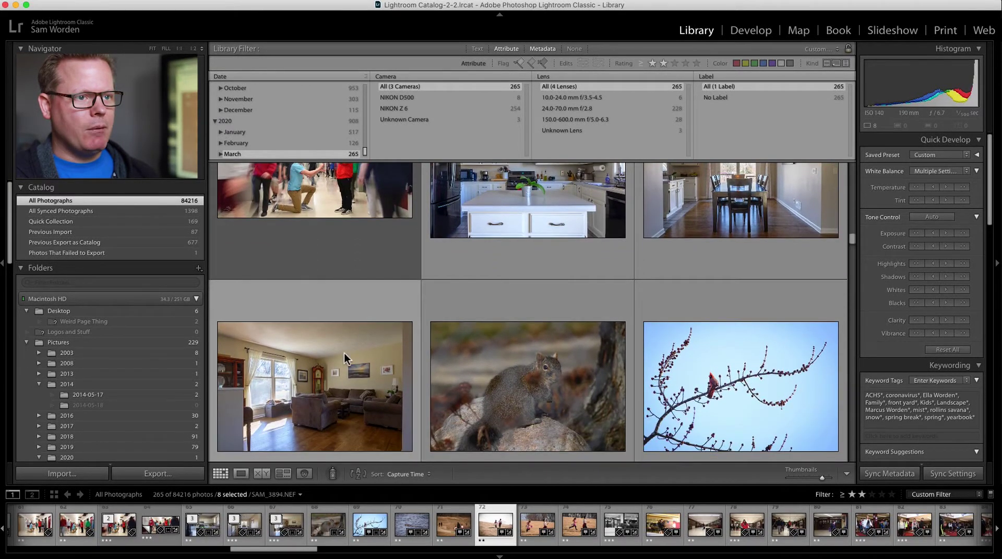
left_click(340, 363)
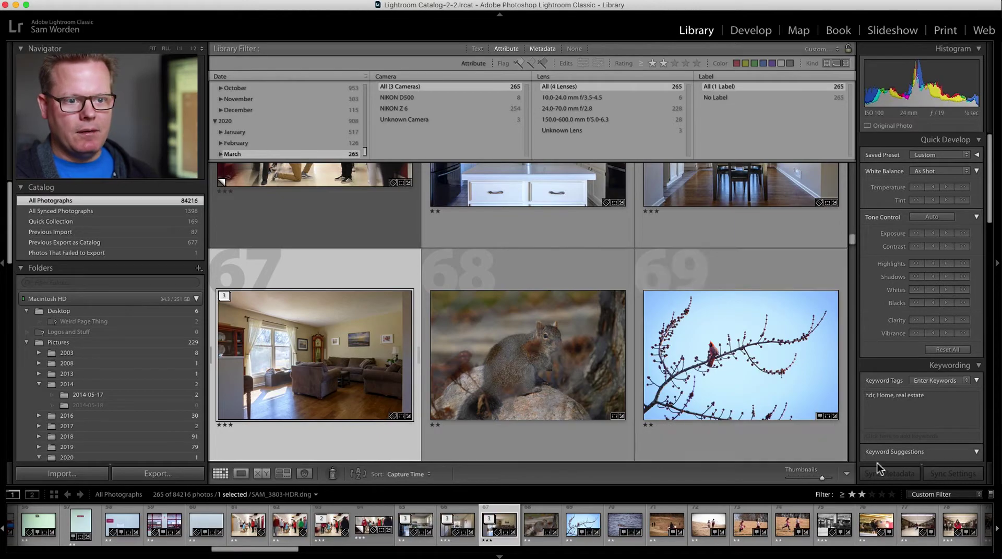
Step: Filter to rated photos, fit four thumbnails per row, and open SAM_3800.NEF in Loupe view
left_click(853, 497)
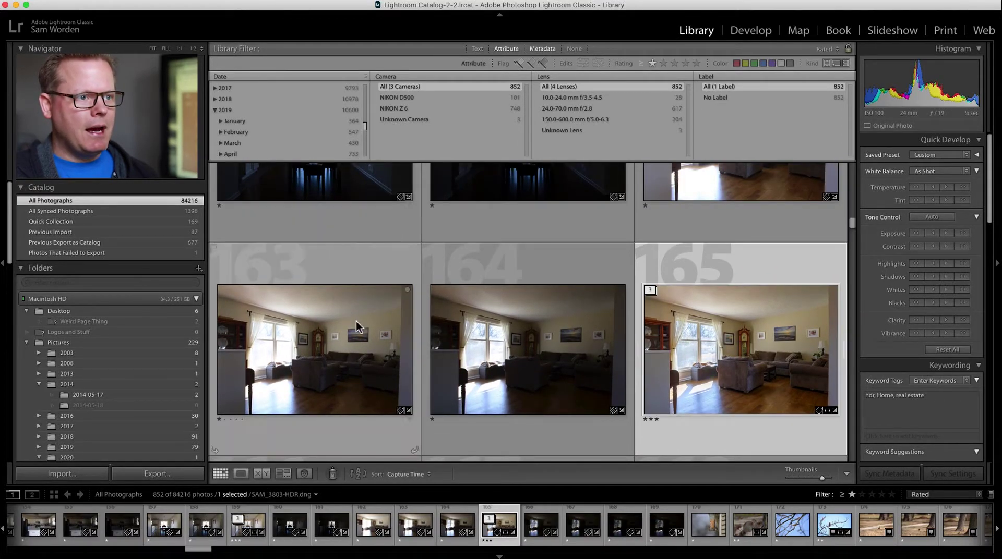
left_click_drag(828, 485, 813, 482)
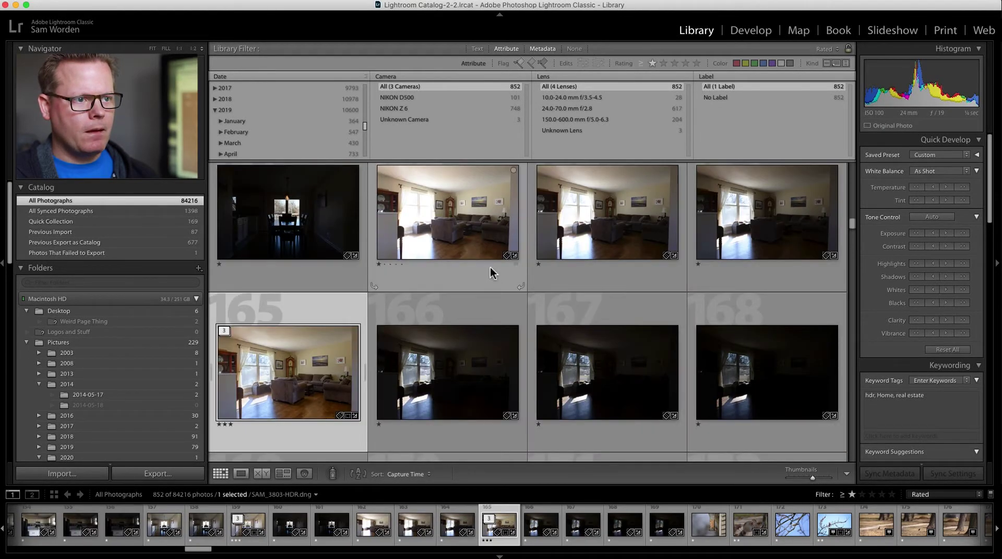
scroll(426, 228, "up", 1)
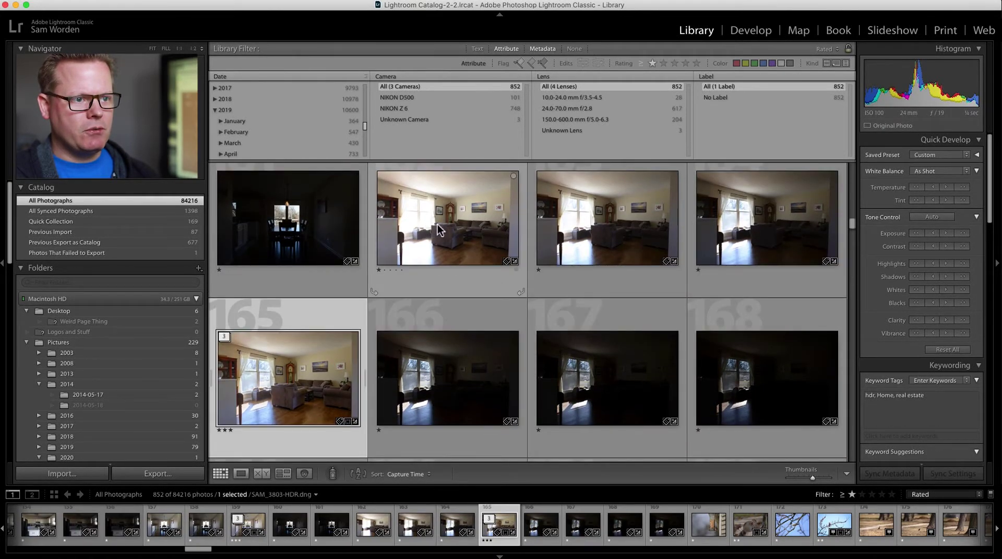
double_click(438, 227)
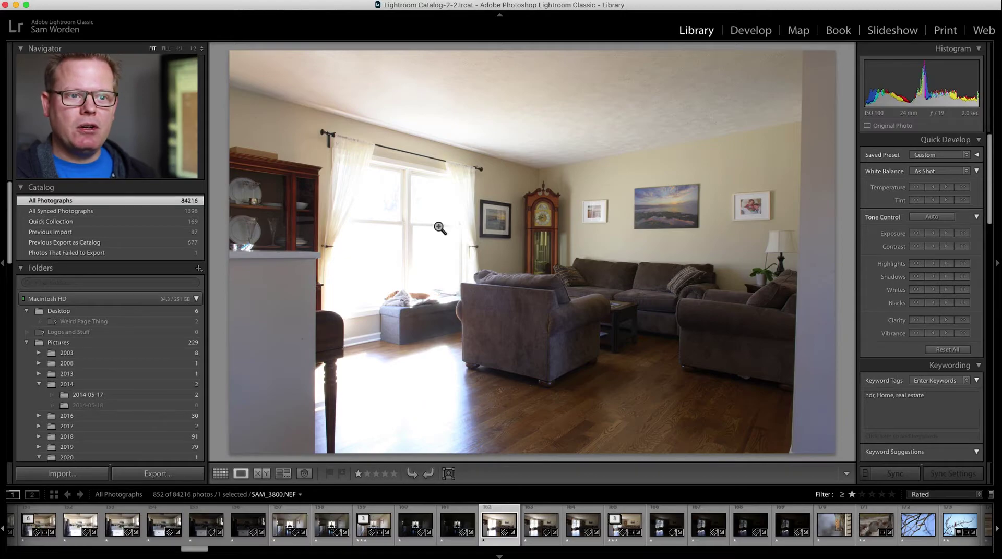
Step: Flip through the bracketed exposures and merged HDR, settling on the dark SAM_3804.NEF raw for editing
key("Right")
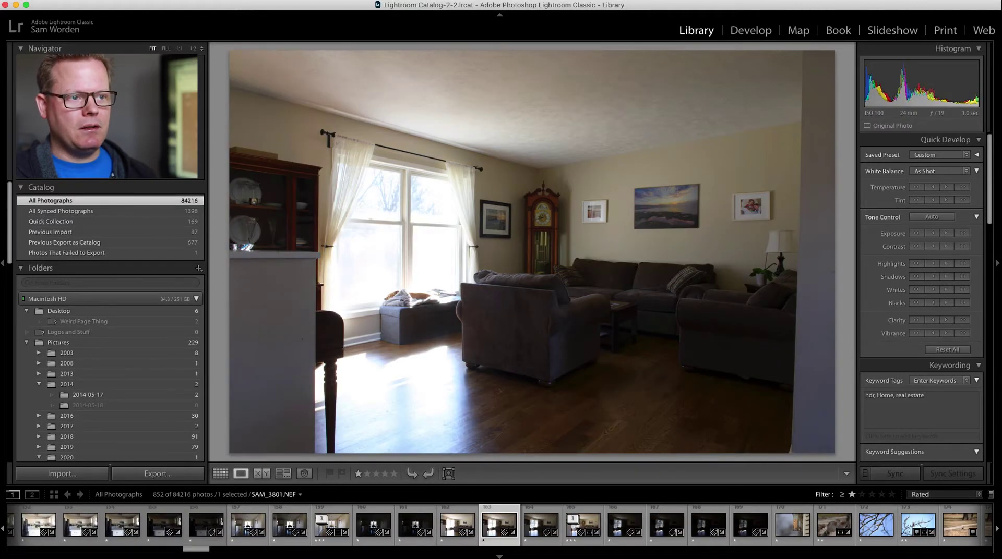
key("Right")
key("Right")
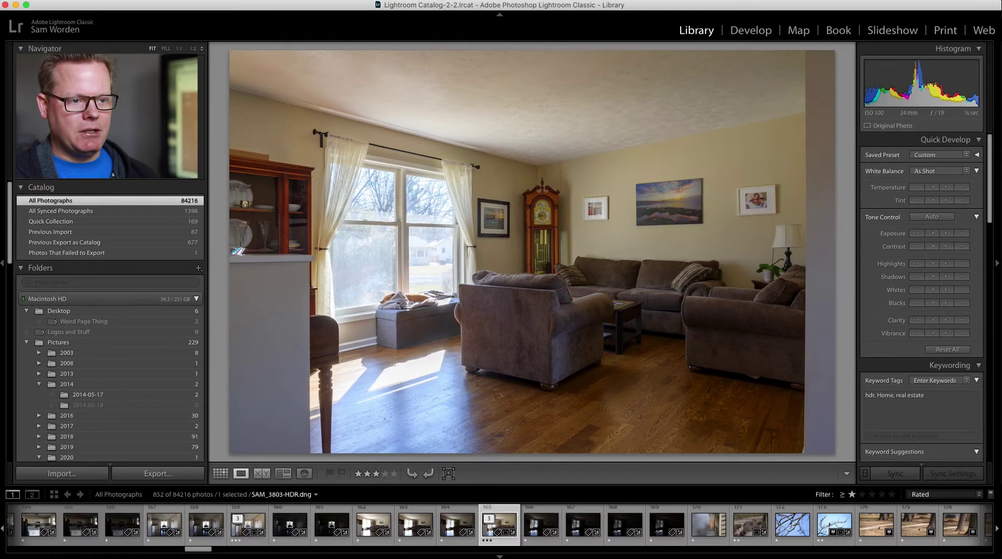
key("Right")
key("Left")
key("Right")
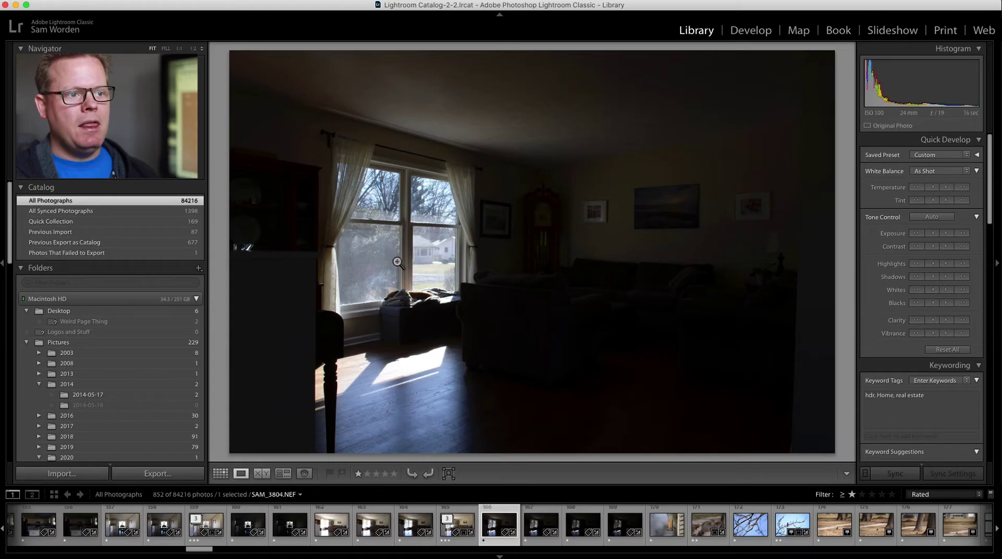
key("Right")
key("Right")
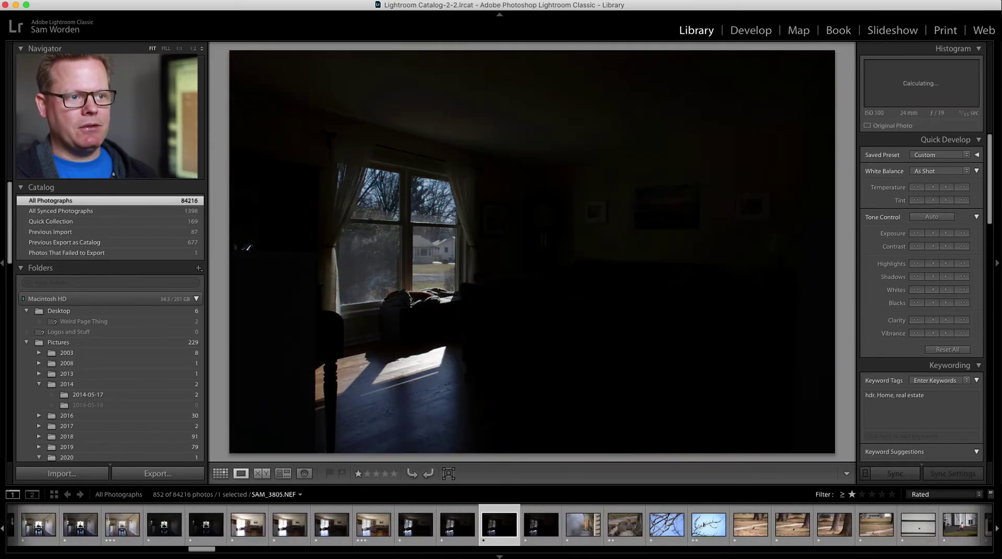
key("Left")
key("Left")
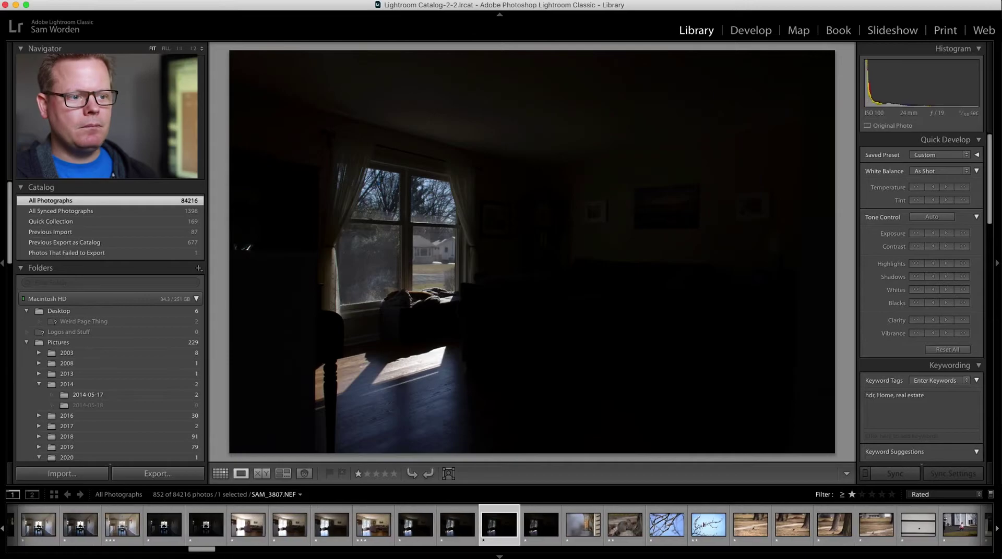
left_click(738, 31)
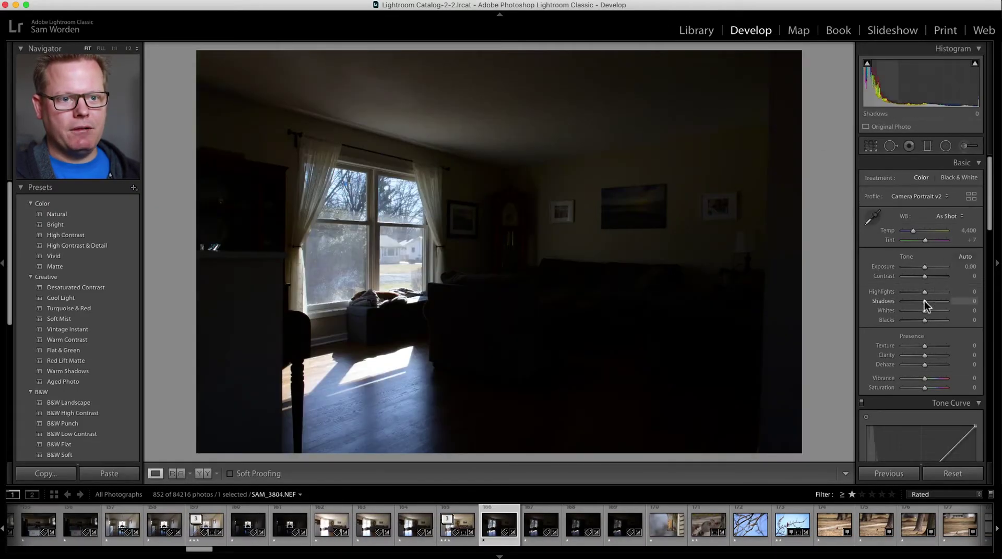
Step: In the Basic panel push Shadows to +100, Exposure to +2.45 and Whites to +45
left_click_drag(924, 301, 969, 308)
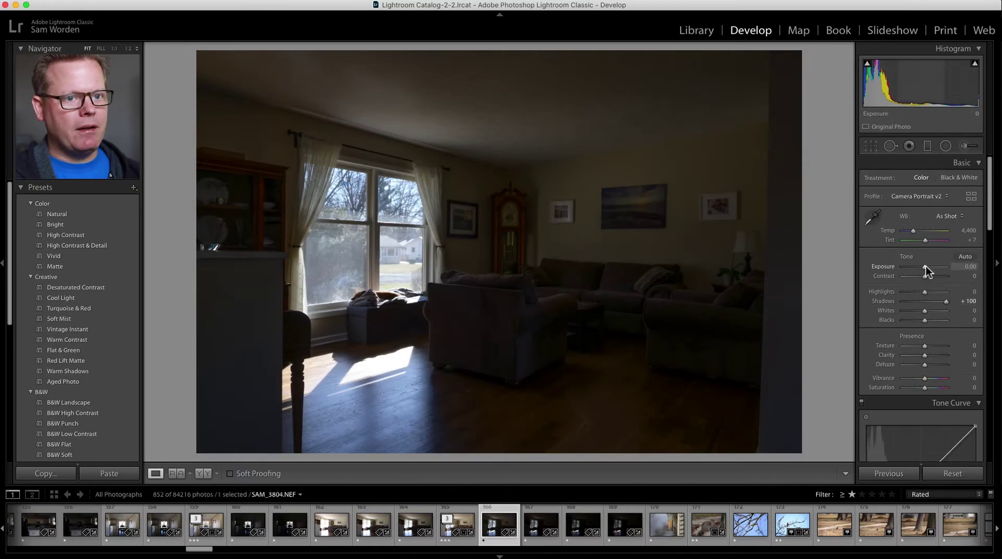
left_click_drag(926, 267, 902, 289)
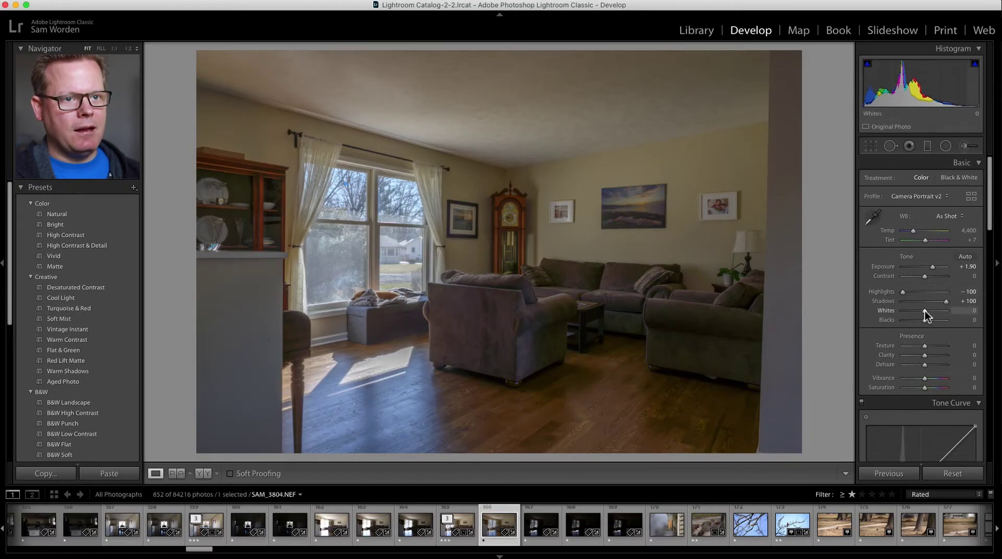
left_click_drag(933, 267, 937, 265)
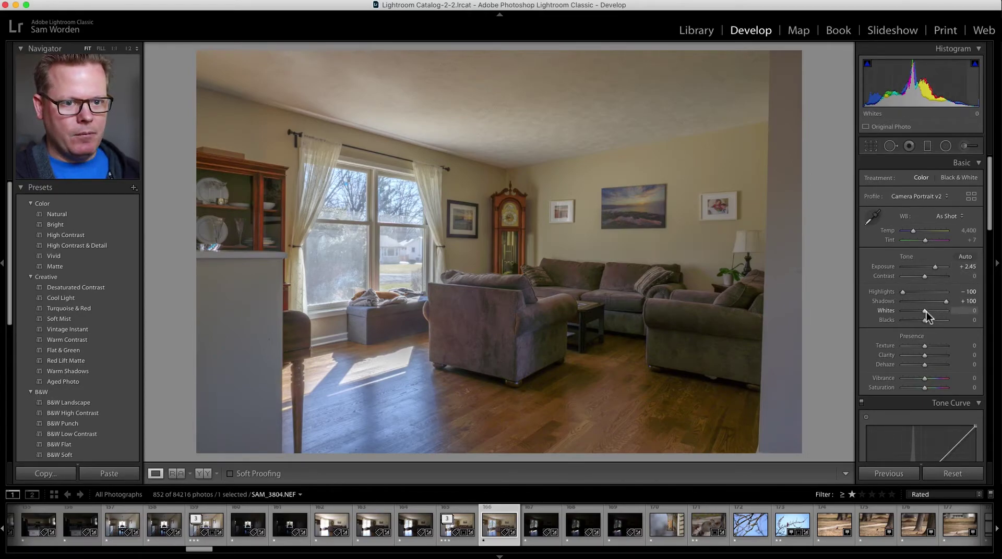
mouse_move(926, 312)
left_mouse_down()
mouse_move(937, 312)
mouse_move(924, 320)
left_mouse_up()
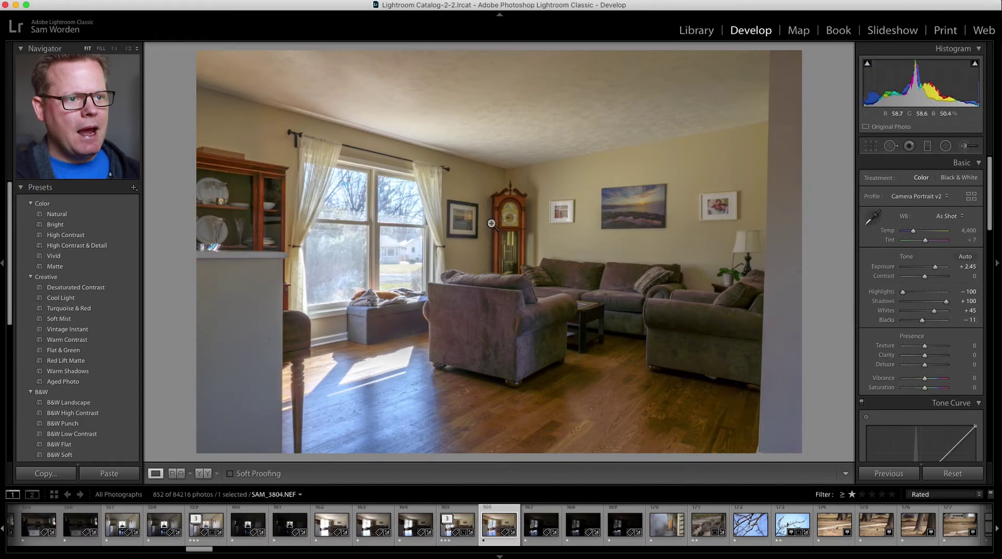
left_click(468, 528)
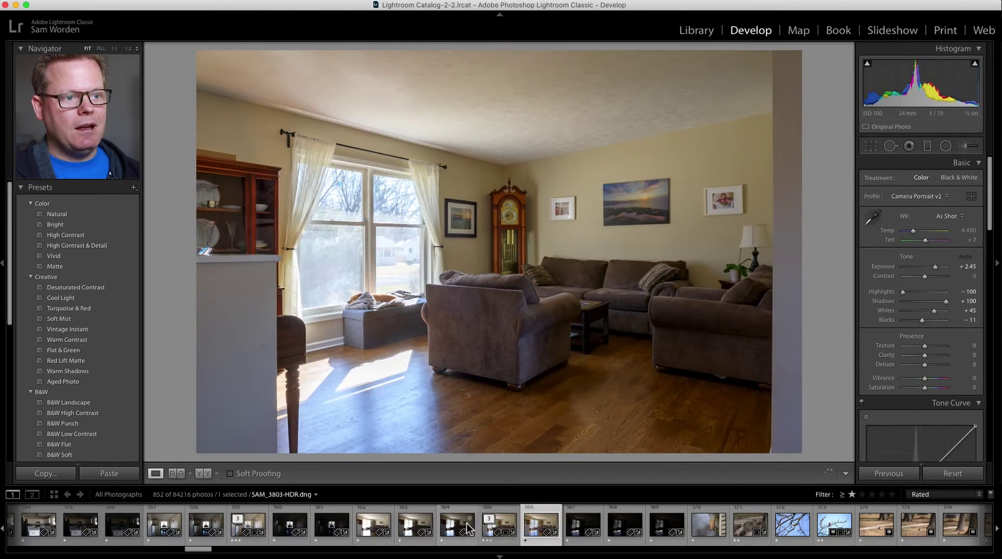
left_click(497, 344)
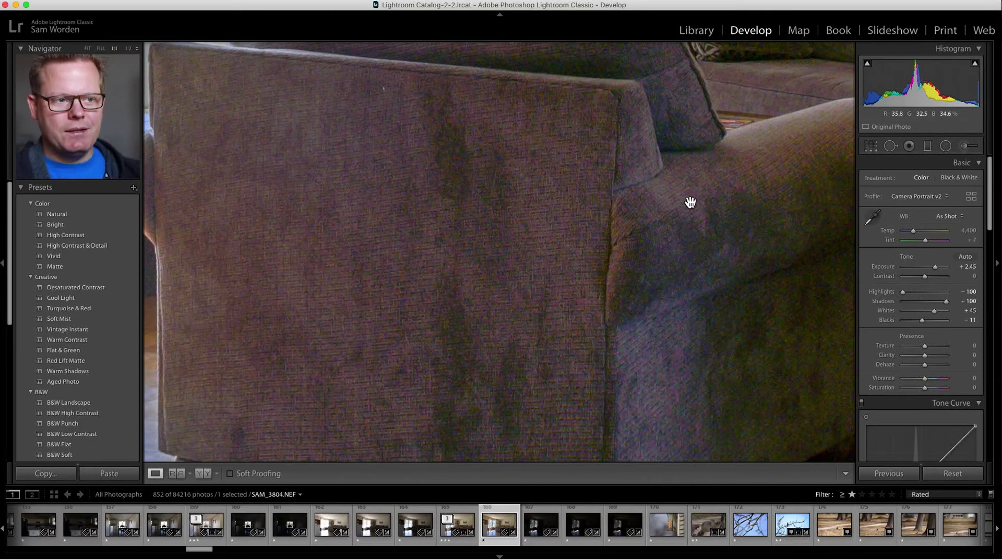
left_click(508, 269)
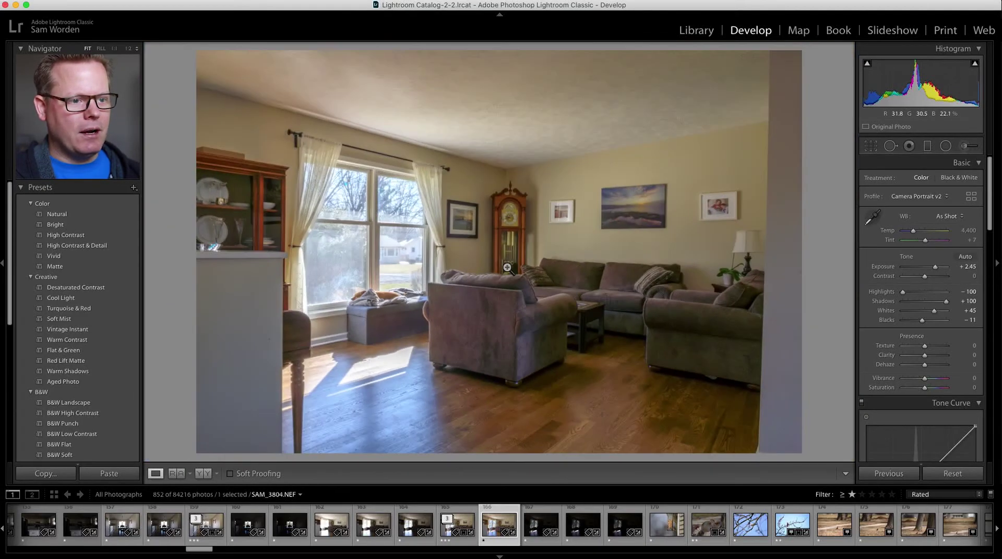
left_click(460, 527)
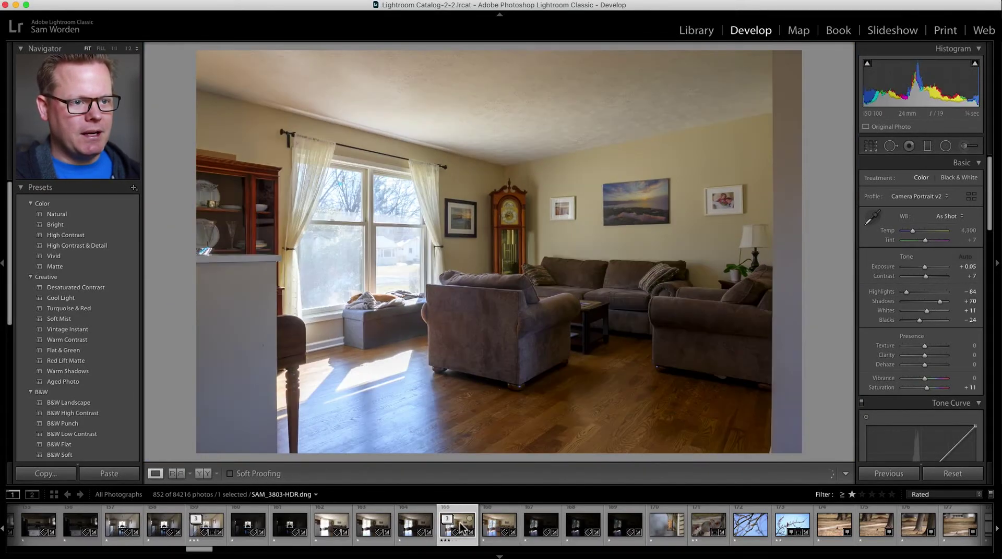
left_click(498, 342)
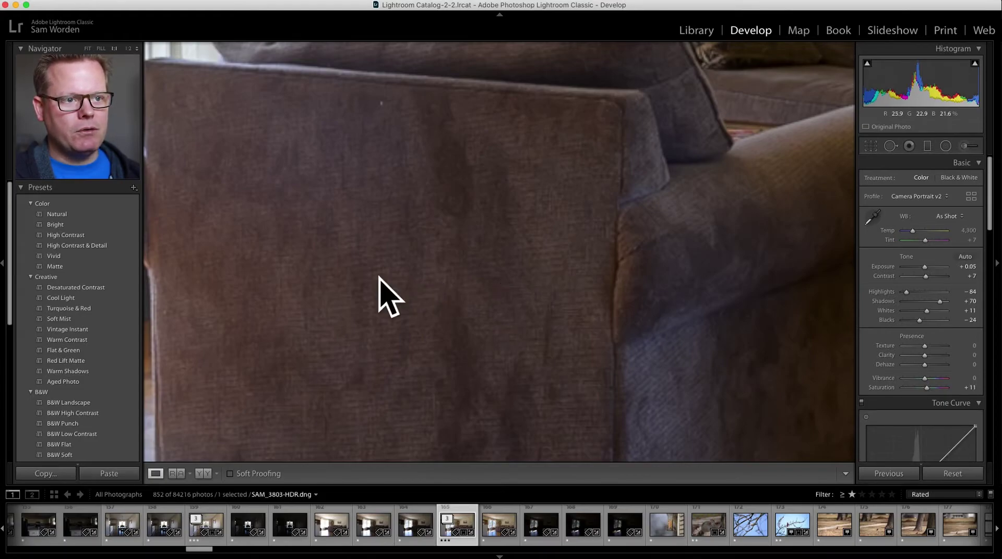
left_click(478, 285)
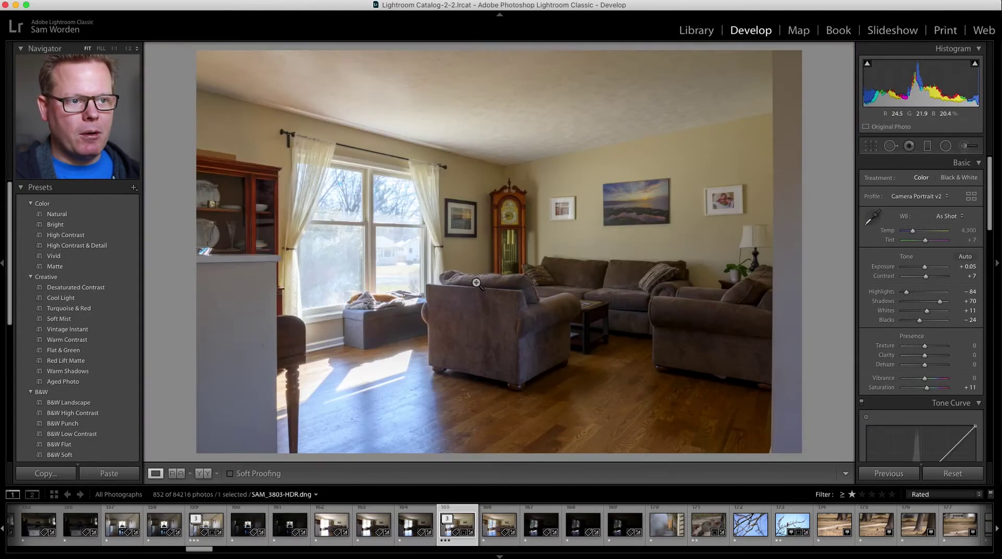
key("Right")
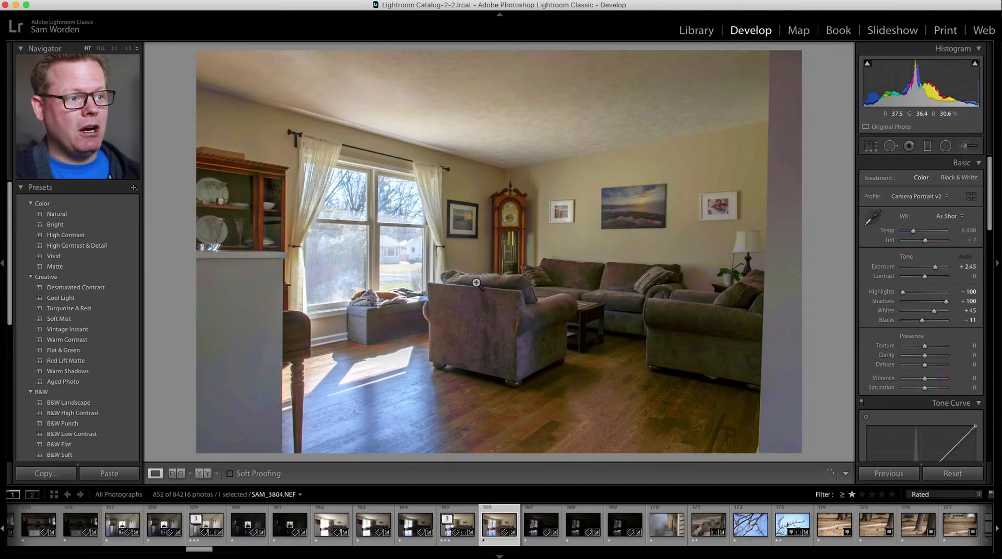